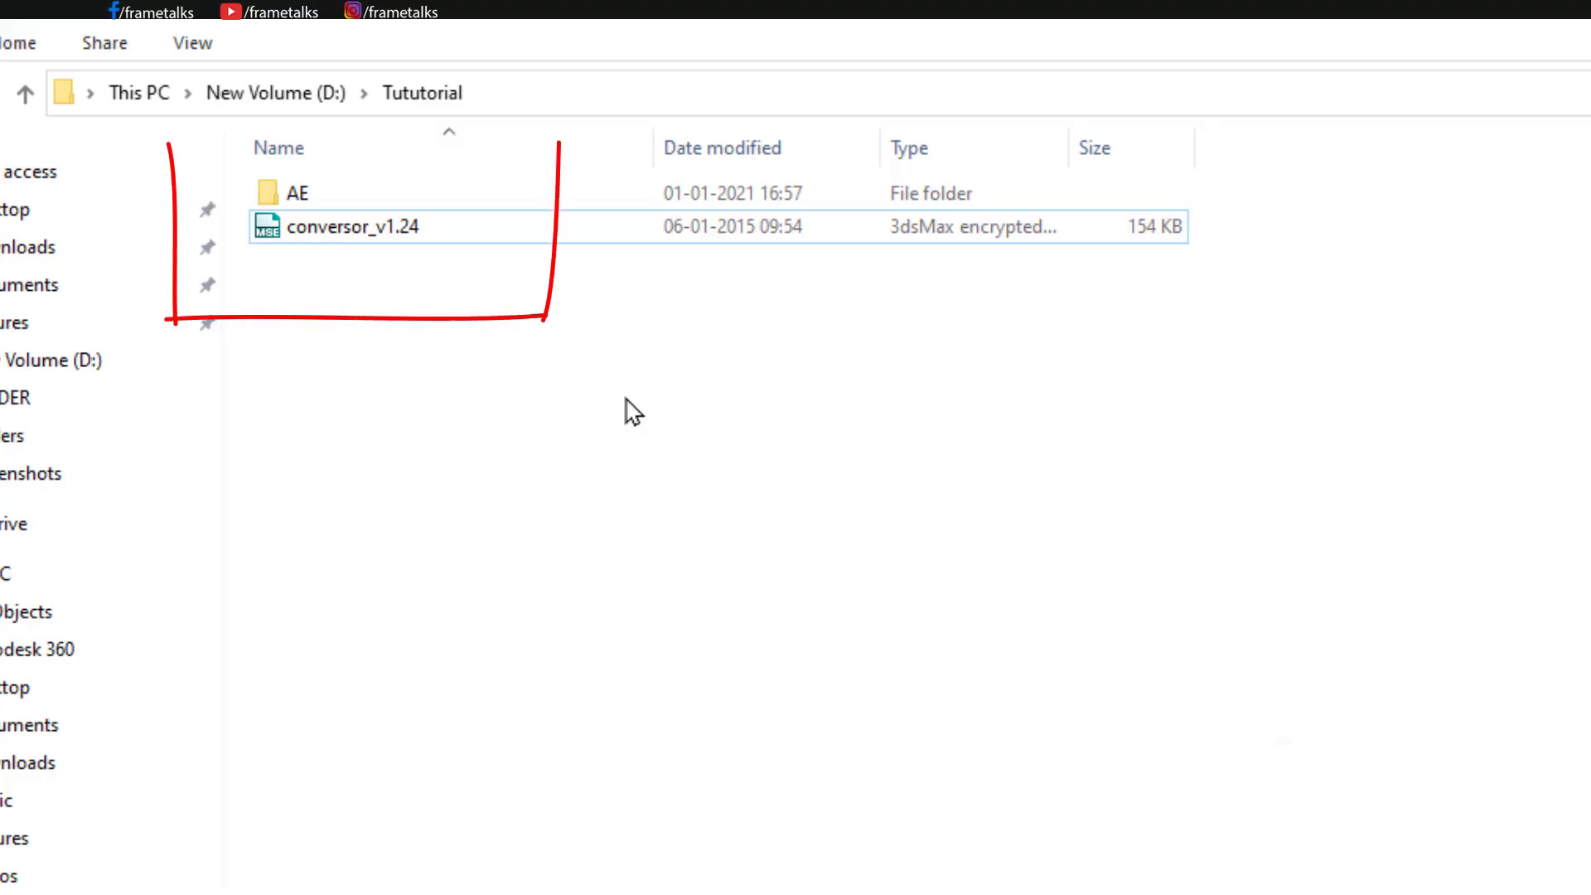
{"action": "left_click_drag", "start_coordinate": [572, 329], "coordinate": [273, 222]}
{"action": "left_click", "coordinate": [384, 316]}
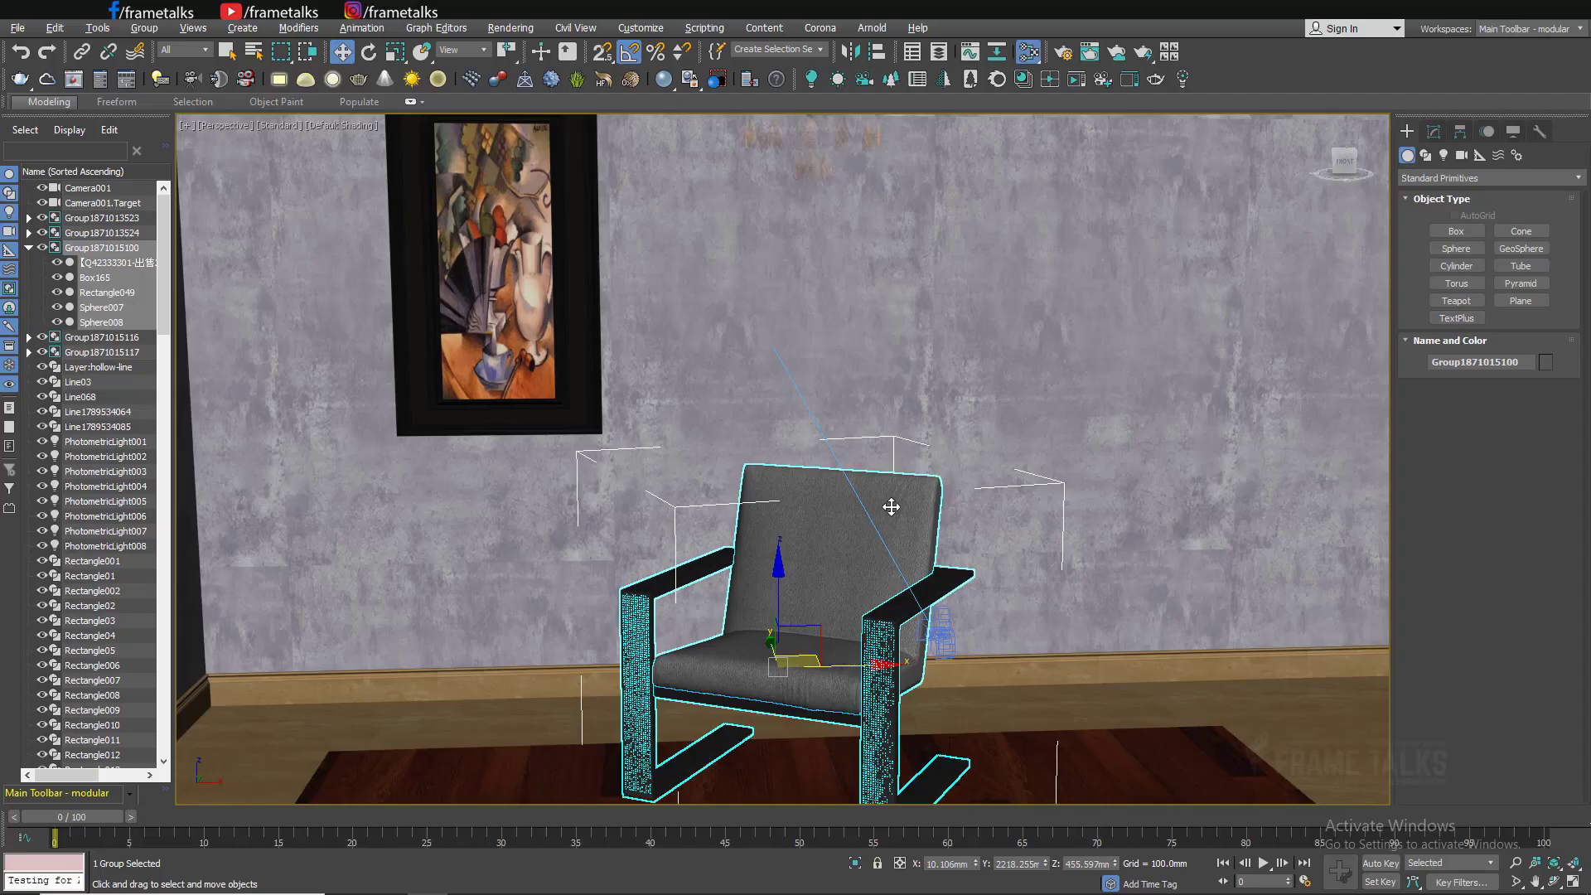
Open the Slate Material Editor and Render Setup, and pick the wall's material into the node view.
{"action": "key", "text": "m"}
{"action": "left_click_drag", "start_coordinate": [495, 154], "coordinate": [1314, 142]}
{"action": "left_click", "coordinate": [916, 176]}
{"action": "left_click", "coordinate": [755, 372]}
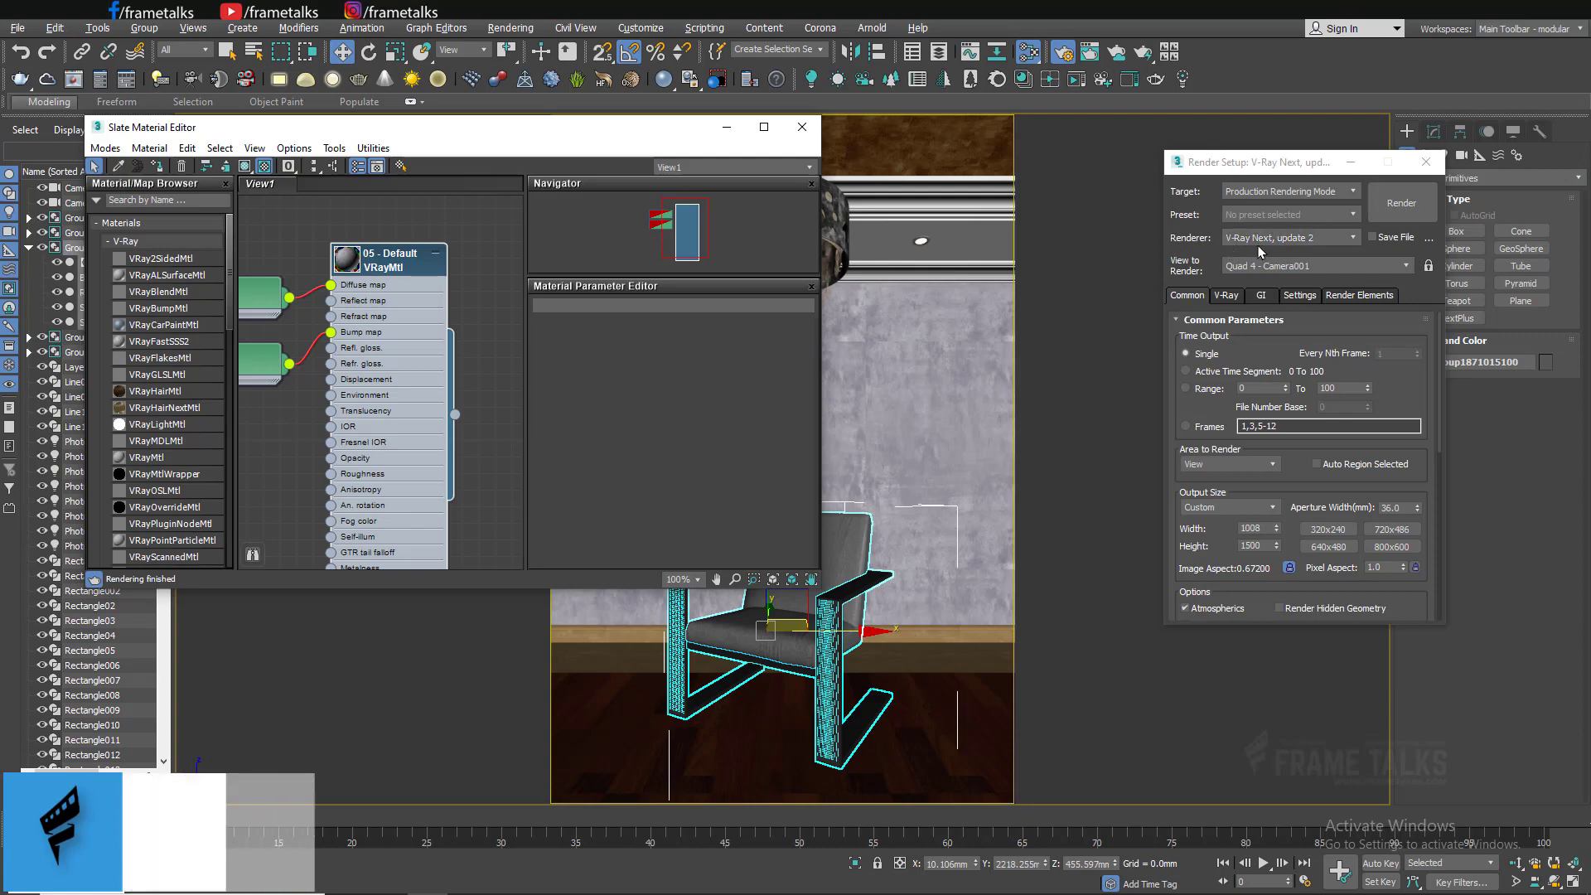
Pick the ceiling's material into the Slate node view and move its node clear of the wall material node.
{"action": "left_click_drag", "start_coordinate": [613, 131], "coordinate": [556, 316]}
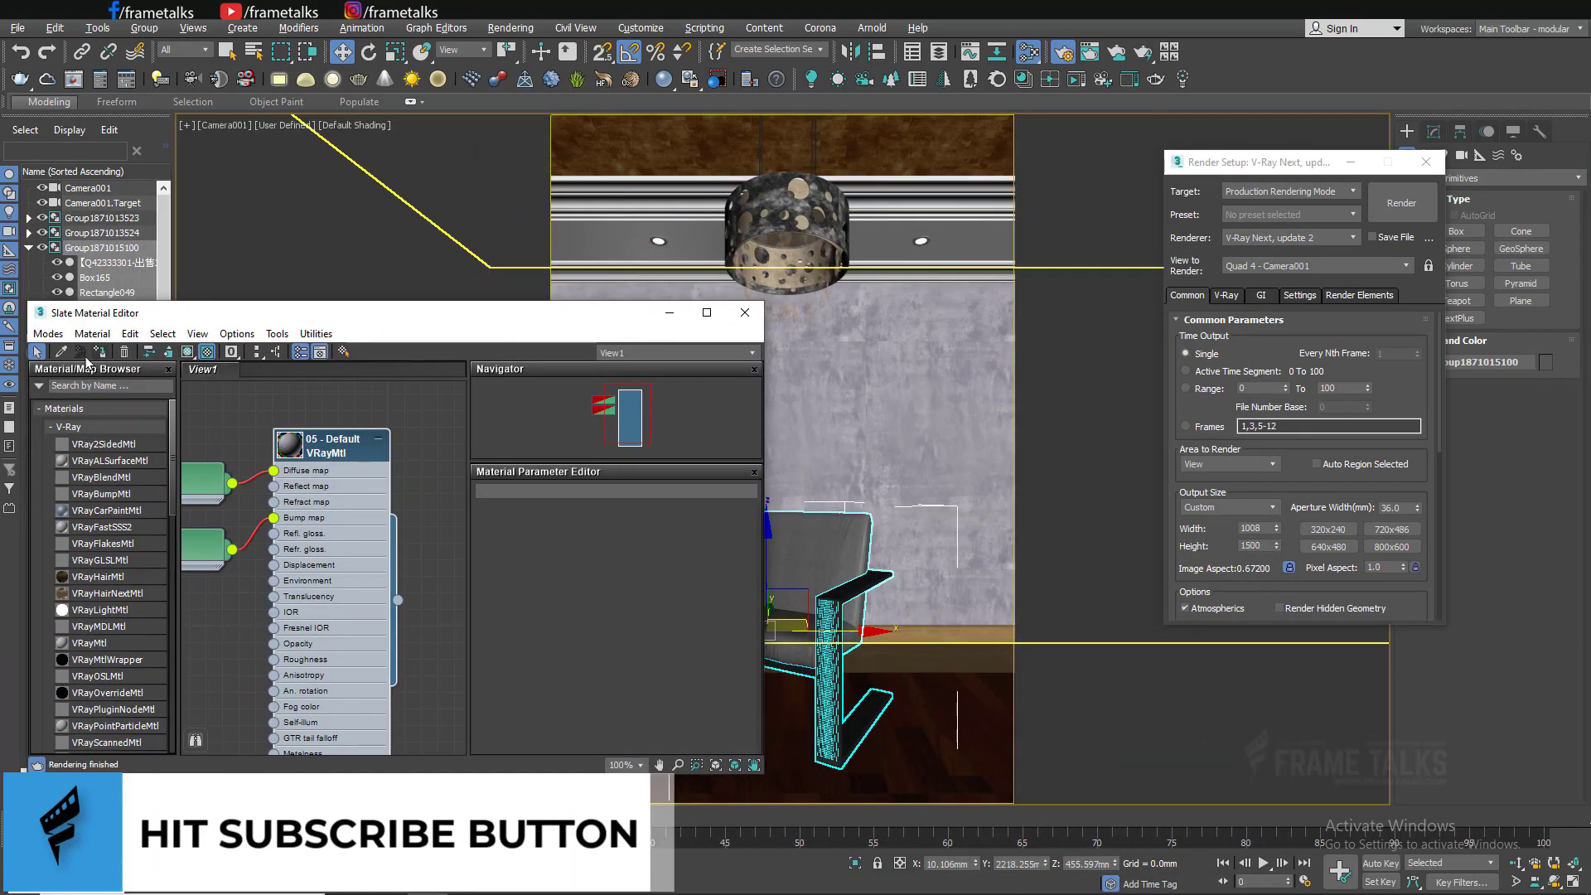
{"action": "left_click", "coordinate": [61, 352]}
{"action": "left_click", "coordinate": [657, 160]}
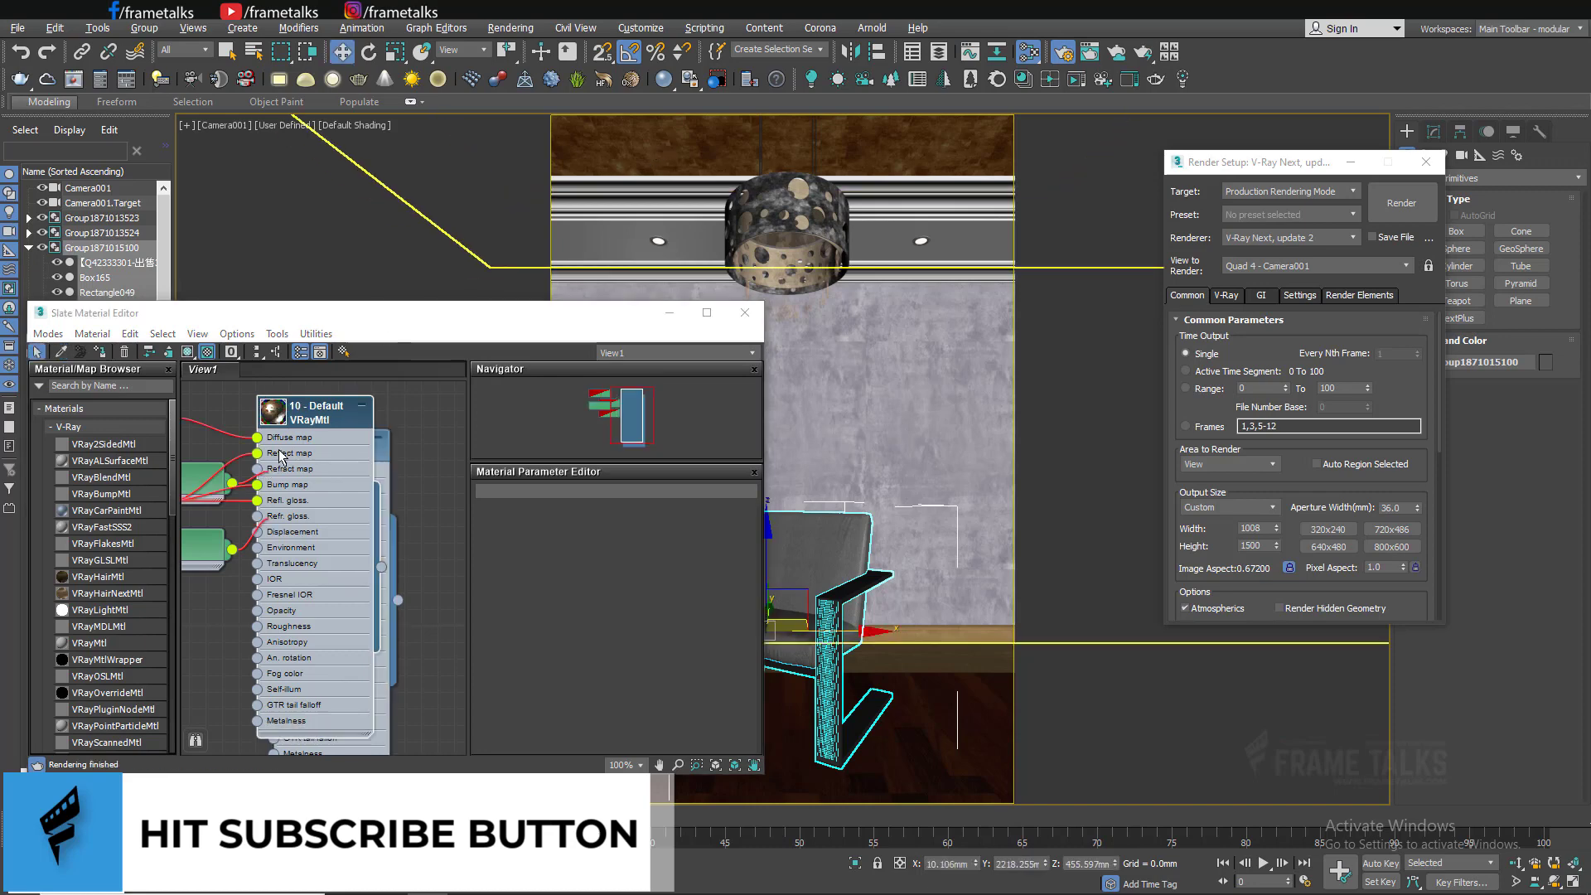
{"action": "left_click_drag", "start_coordinate": [309, 418], "coordinate": [260, 418]}
{"action": "middle_click_drag", "start_coordinate": [375, 490], "coordinate": [489, 493]}
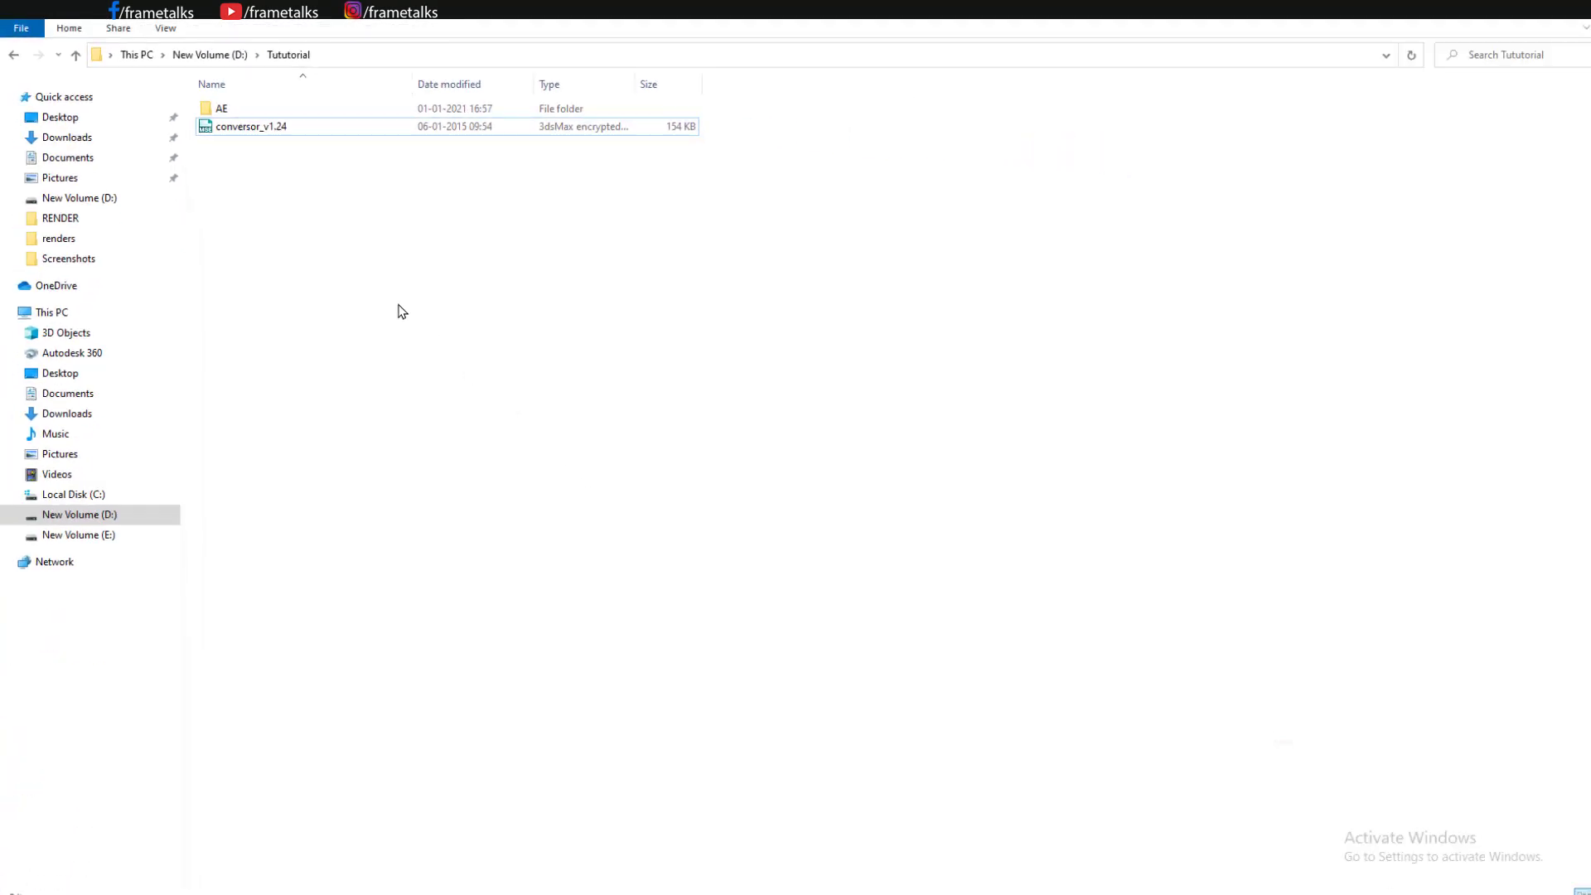
Load the conversor_v1.24 script from the Tututorial folder into 3ds Max, keeping the conversion scope on the whole scene.
{"action": "key", "text": "alt+Tab"}
{"action": "left_click_drag", "start_coordinate": [228, 124], "coordinate": [853, 334]}
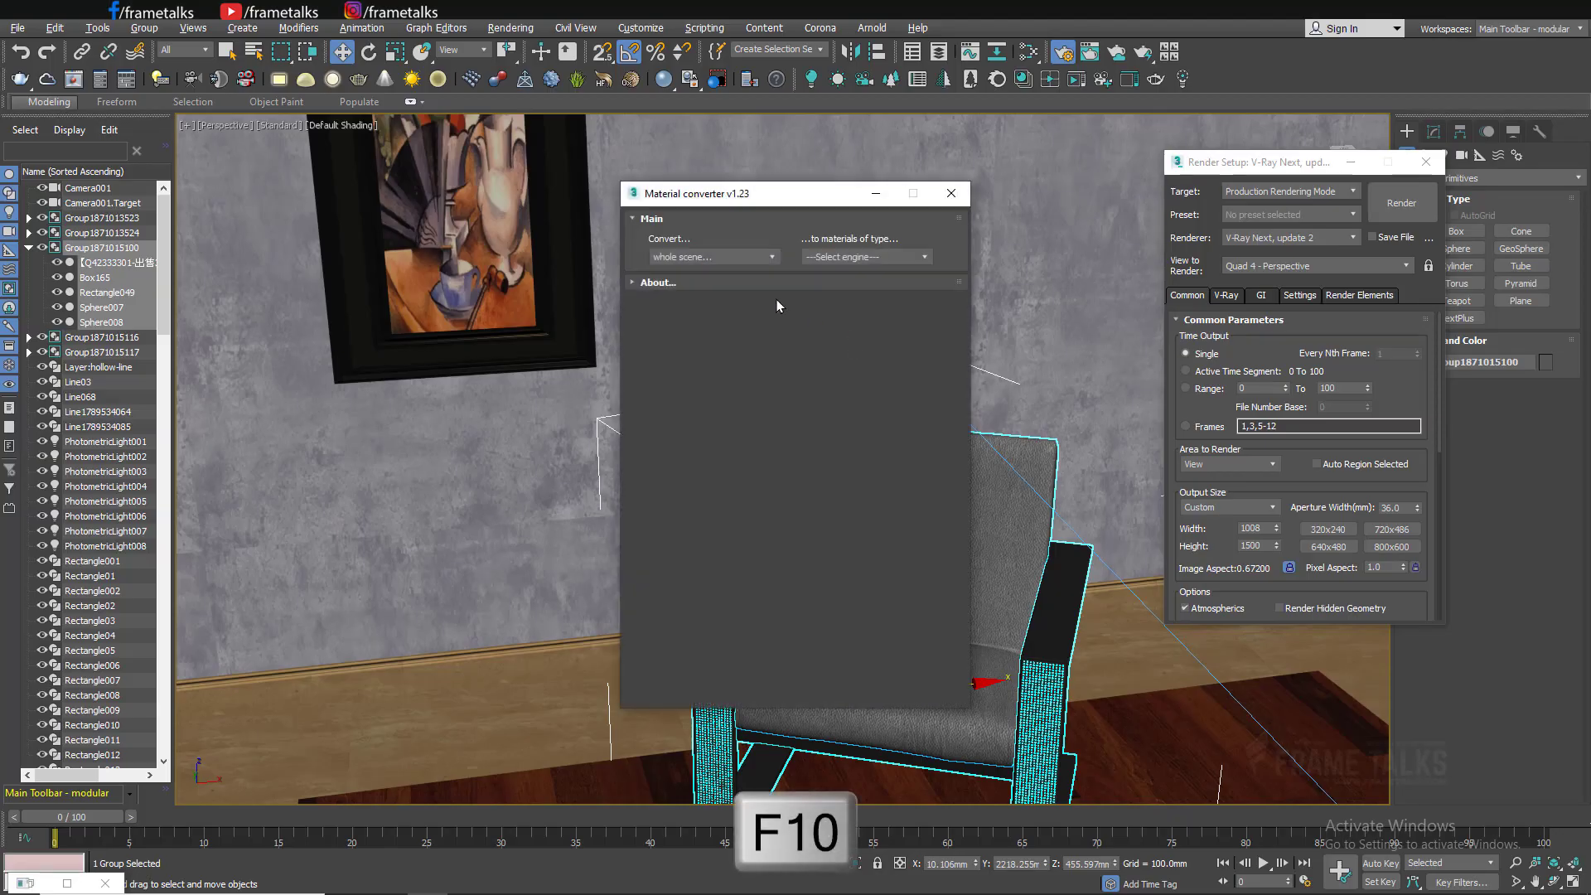
{"action": "left_click", "coordinate": [728, 258]}
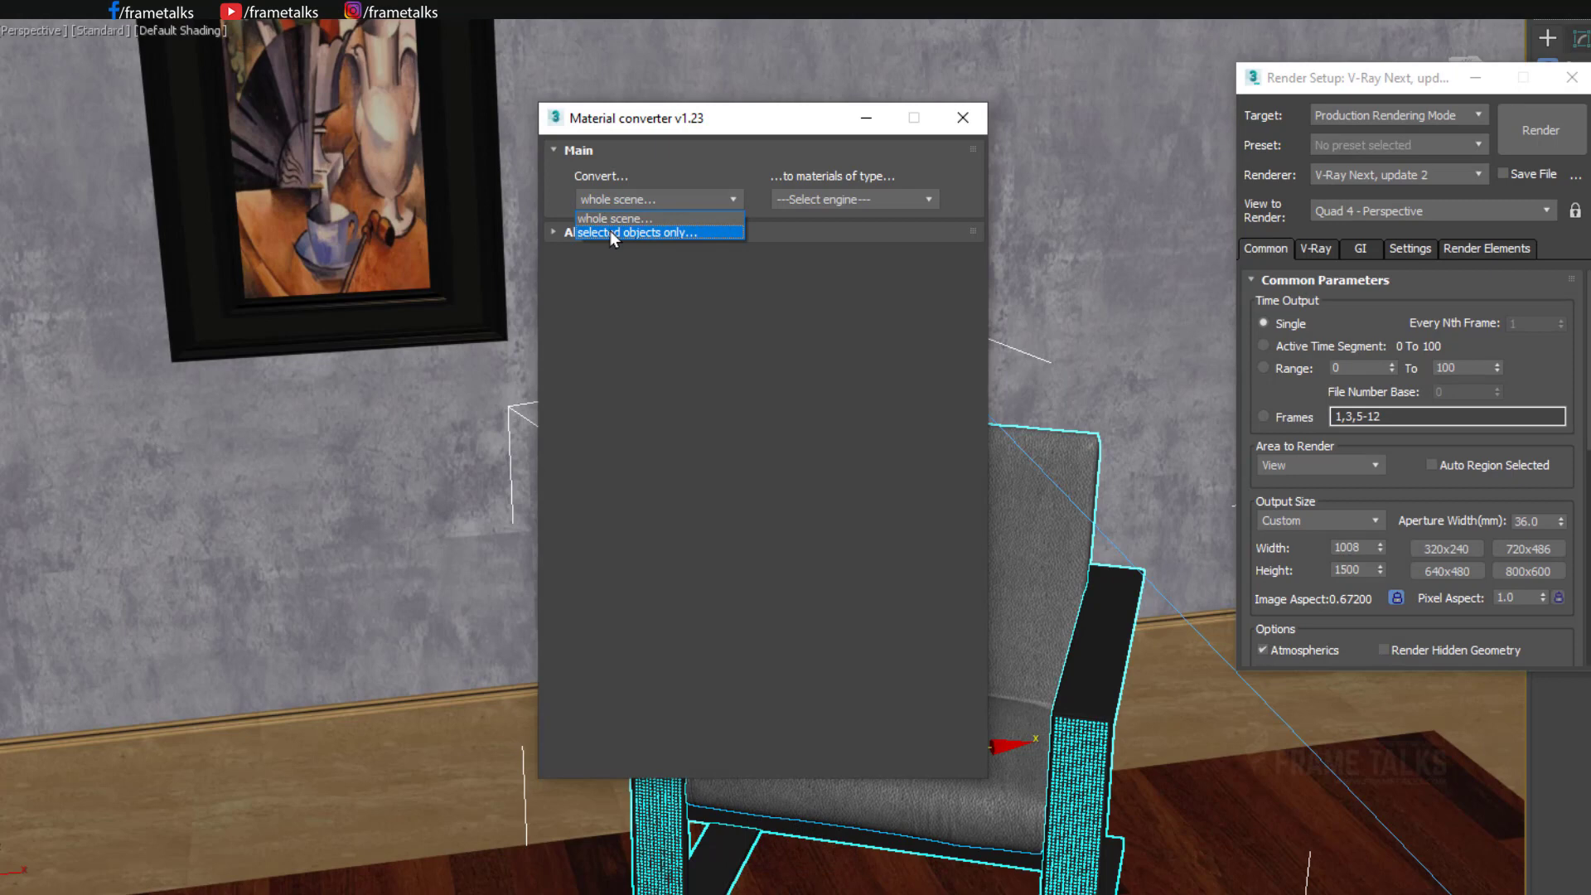
{"action": "left_click", "coordinate": [648, 222]}
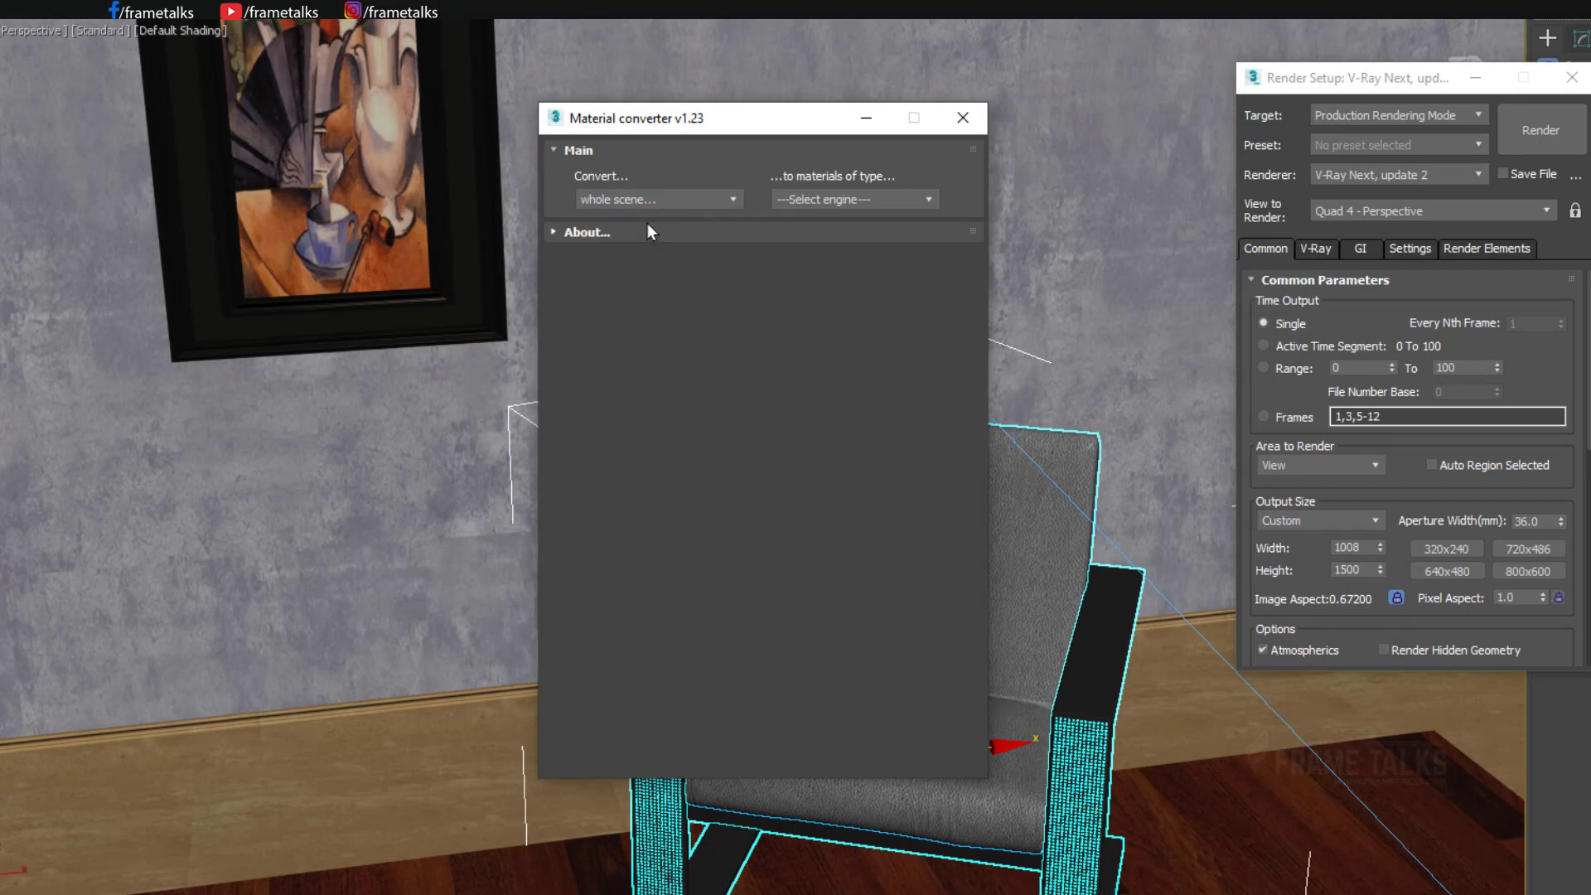
{"action": "left_click_drag", "start_coordinate": [739, 125], "coordinate": [271, 121]}
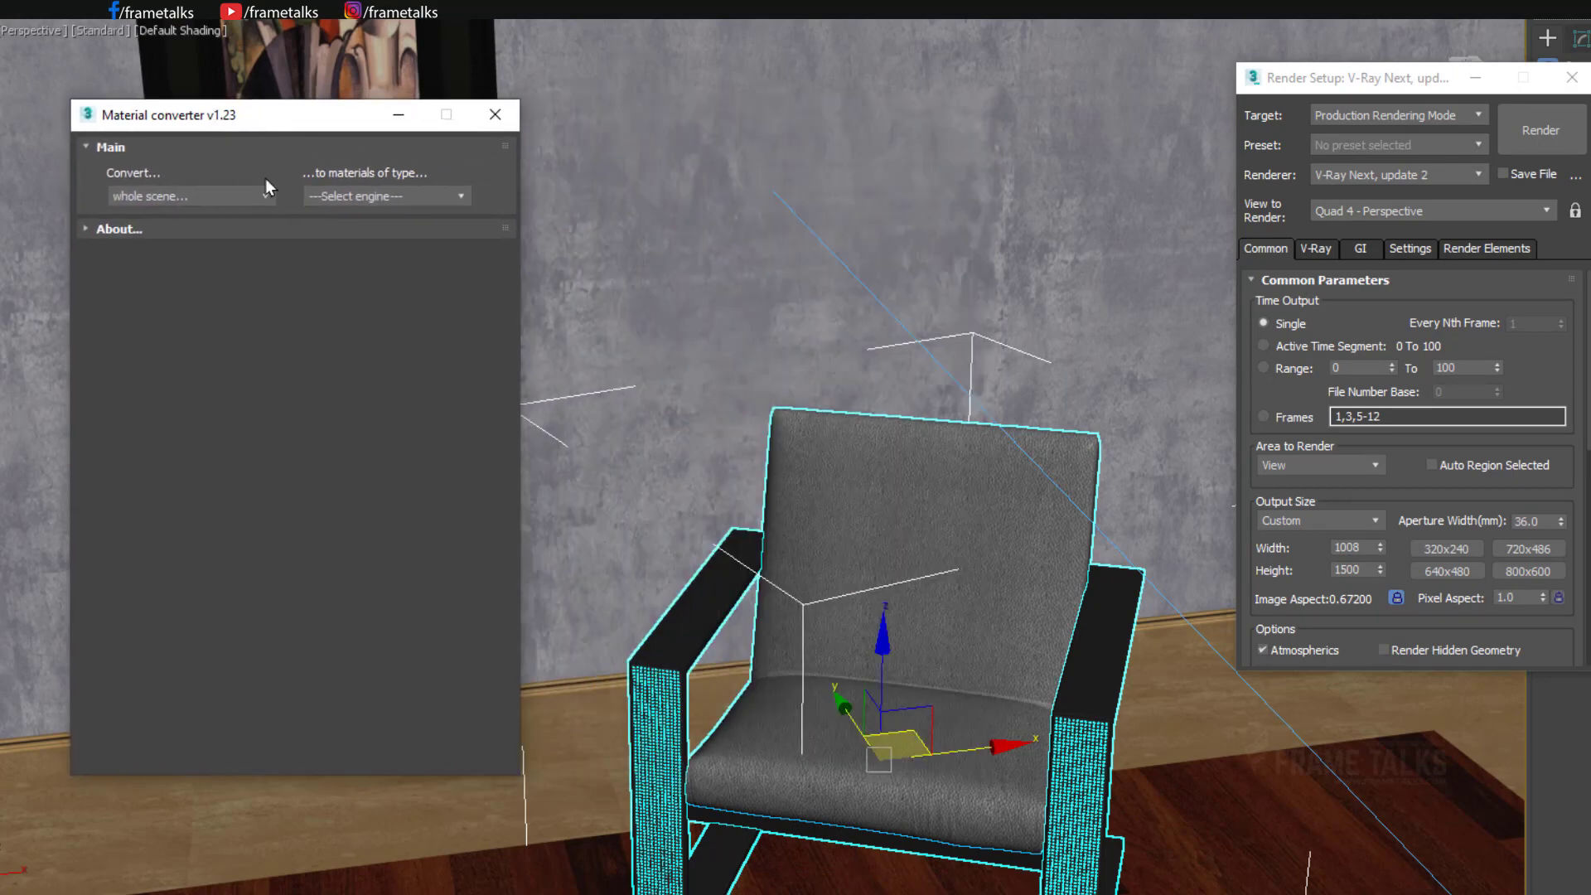
Convert the whole scene's materials to Scanline without viewing the log file, and close the converter.
{"action": "left_click", "coordinate": [363, 201]}
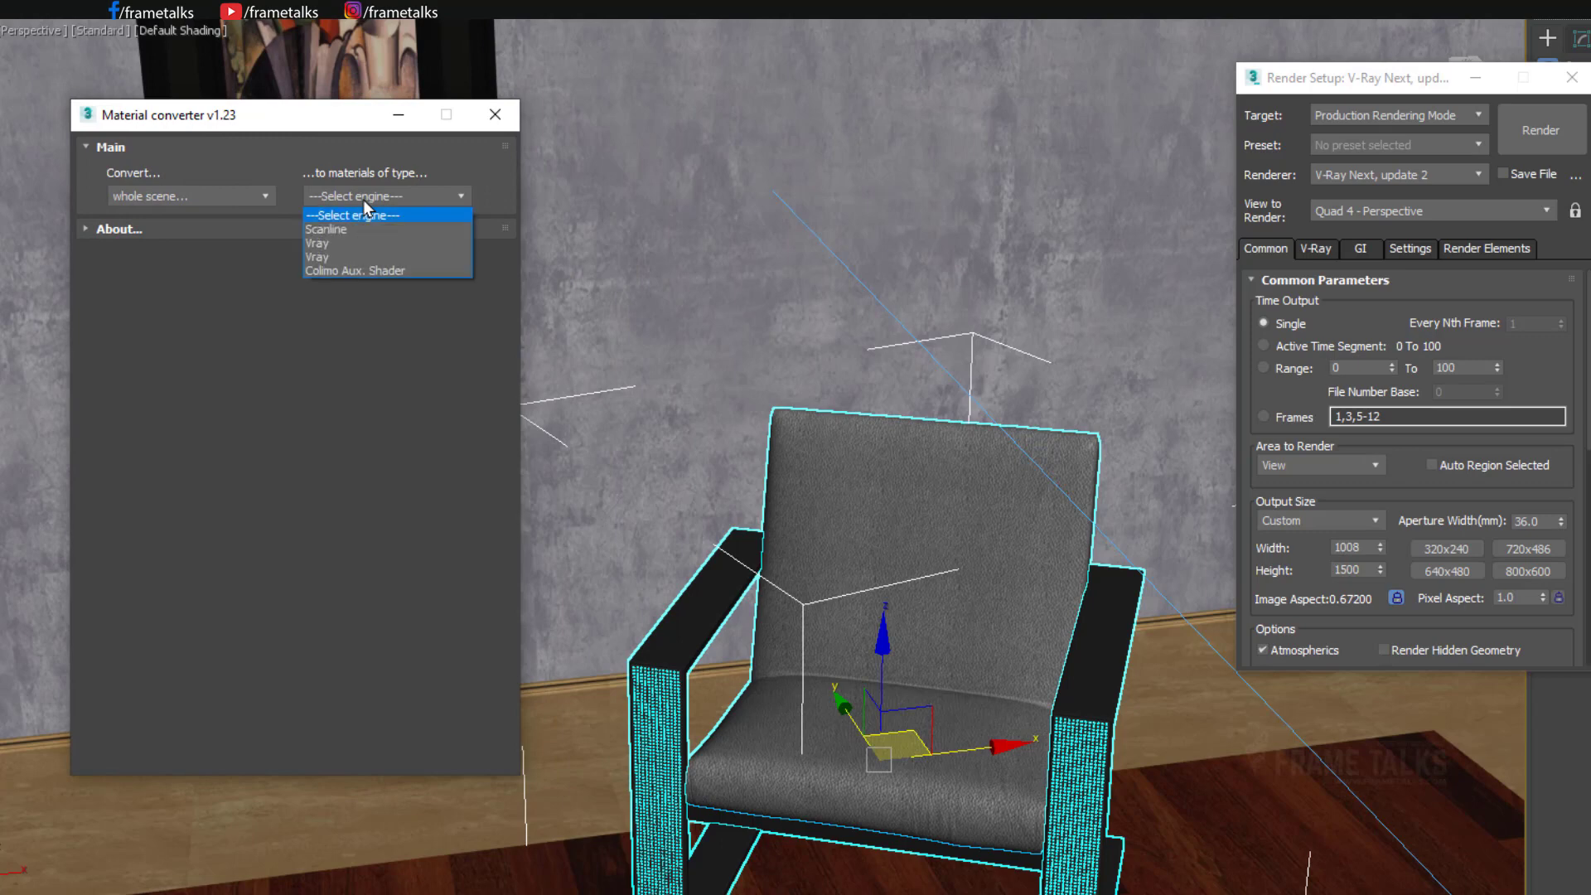
{"action": "left_click", "coordinate": [347, 233]}
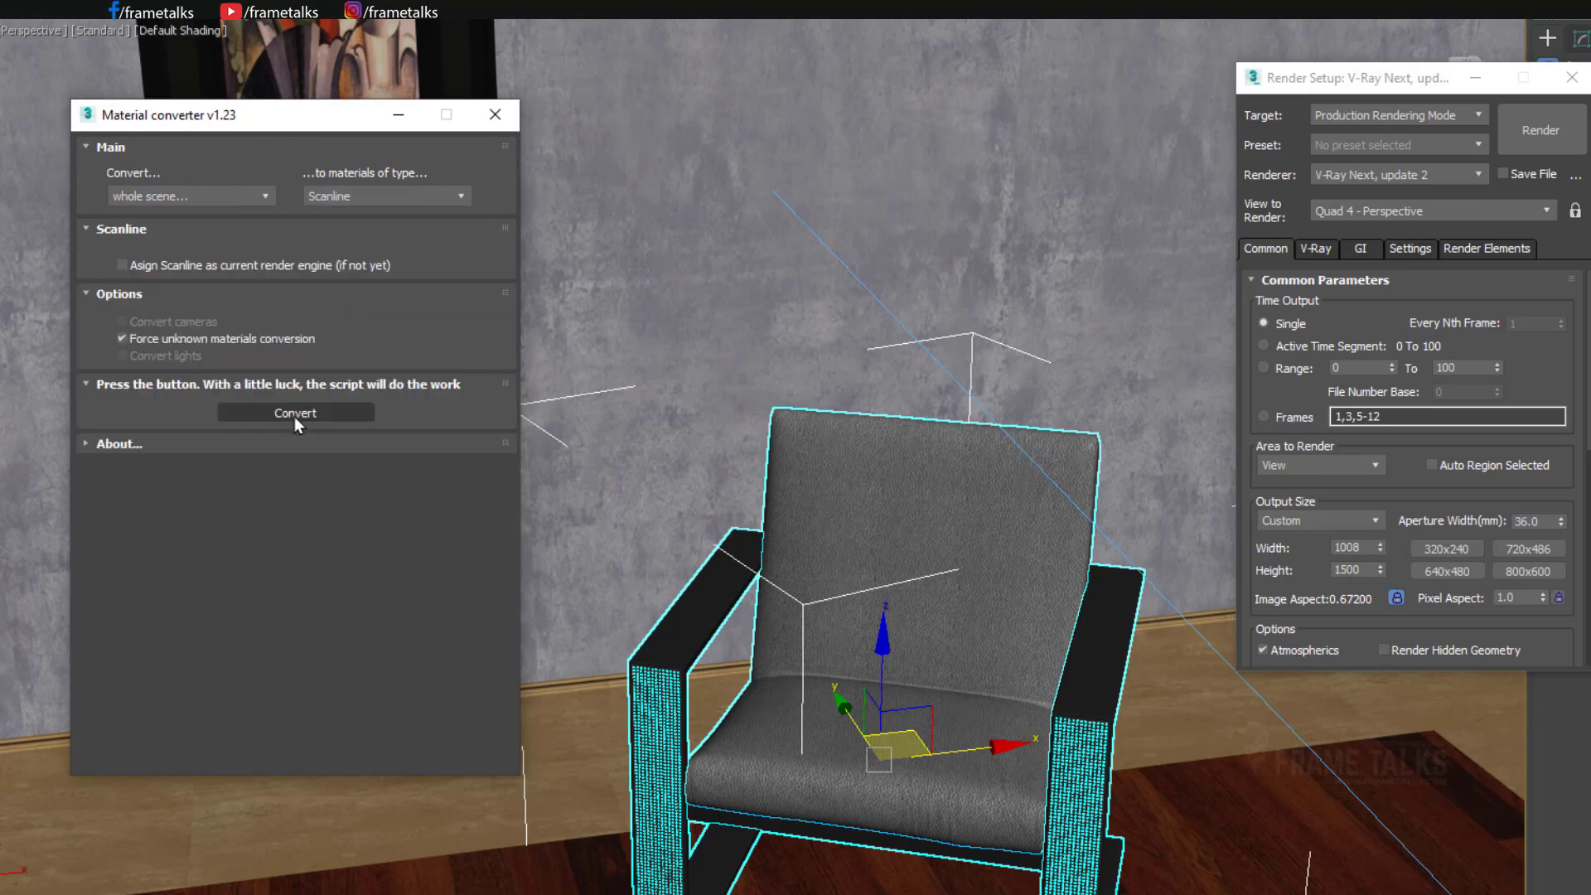
{"action": "left_click", "coordinate": [295, 414]}
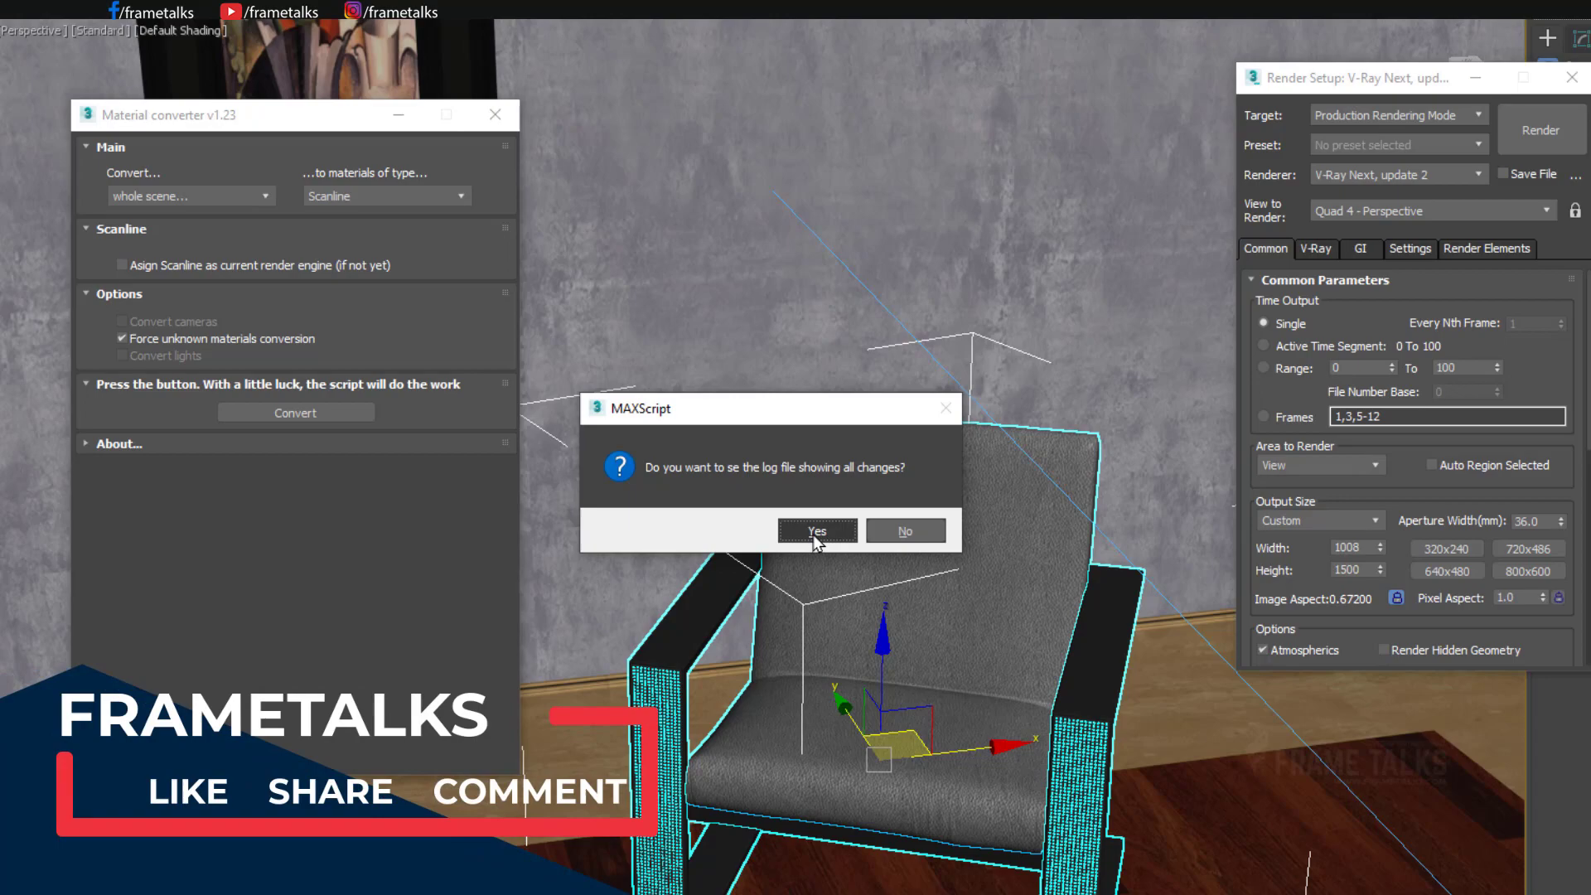
{"action": "left_click", "coordinate": [905, 531]}
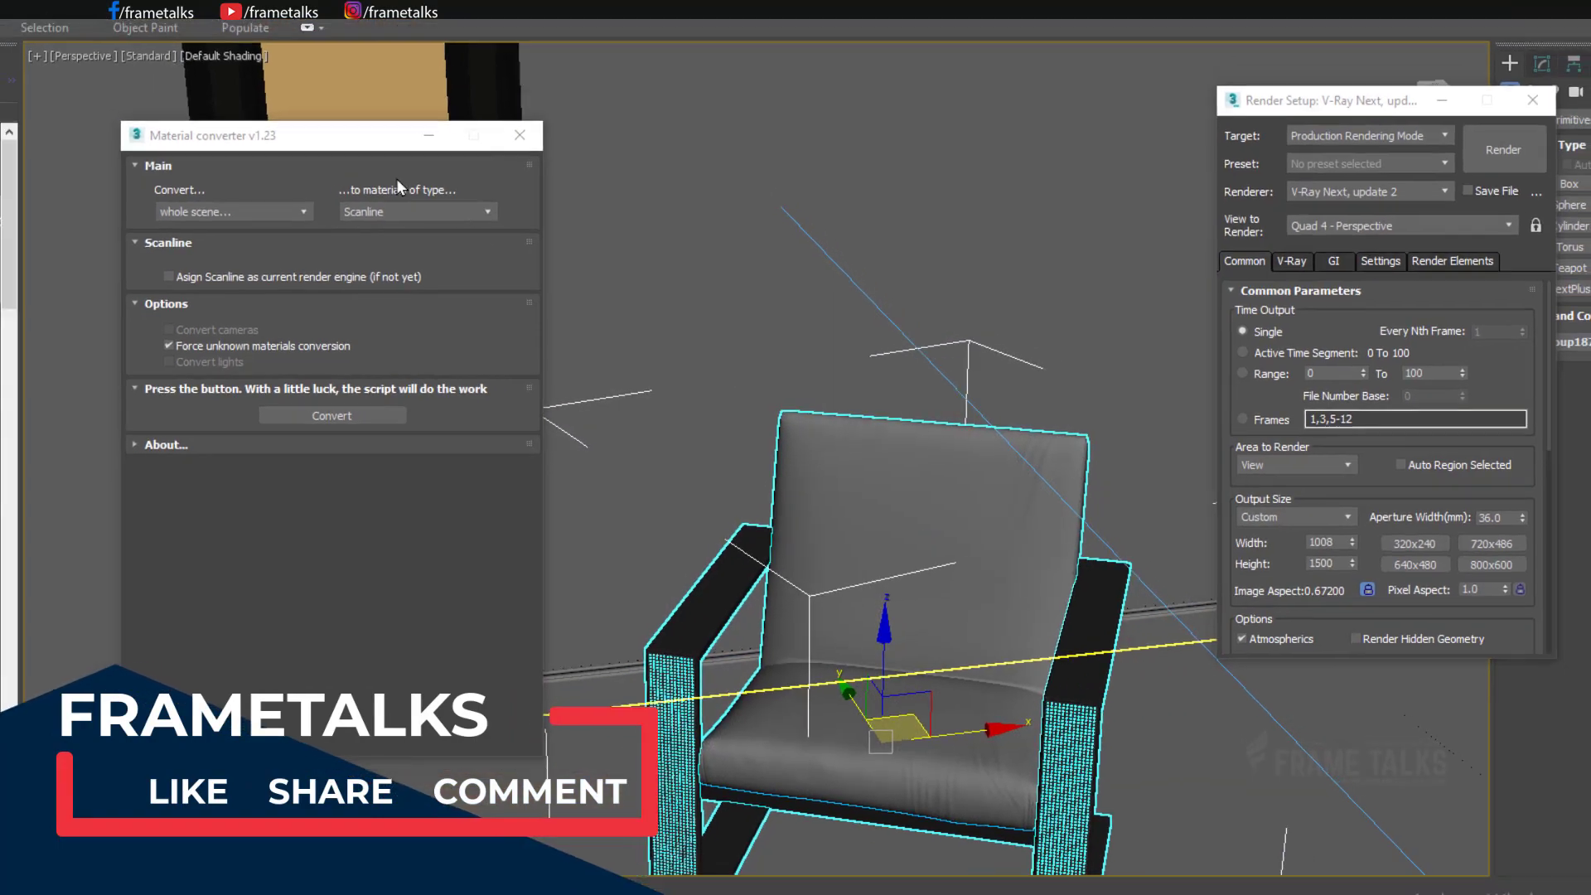
{"action": "left_click_drag", "start_coordinate": [344, 138], "coordinate": [304, 317]}
{"action": "middle_click_drag", "start_coordinate": [799, 557], "coordinate": [821, 508], "text": "alt"}
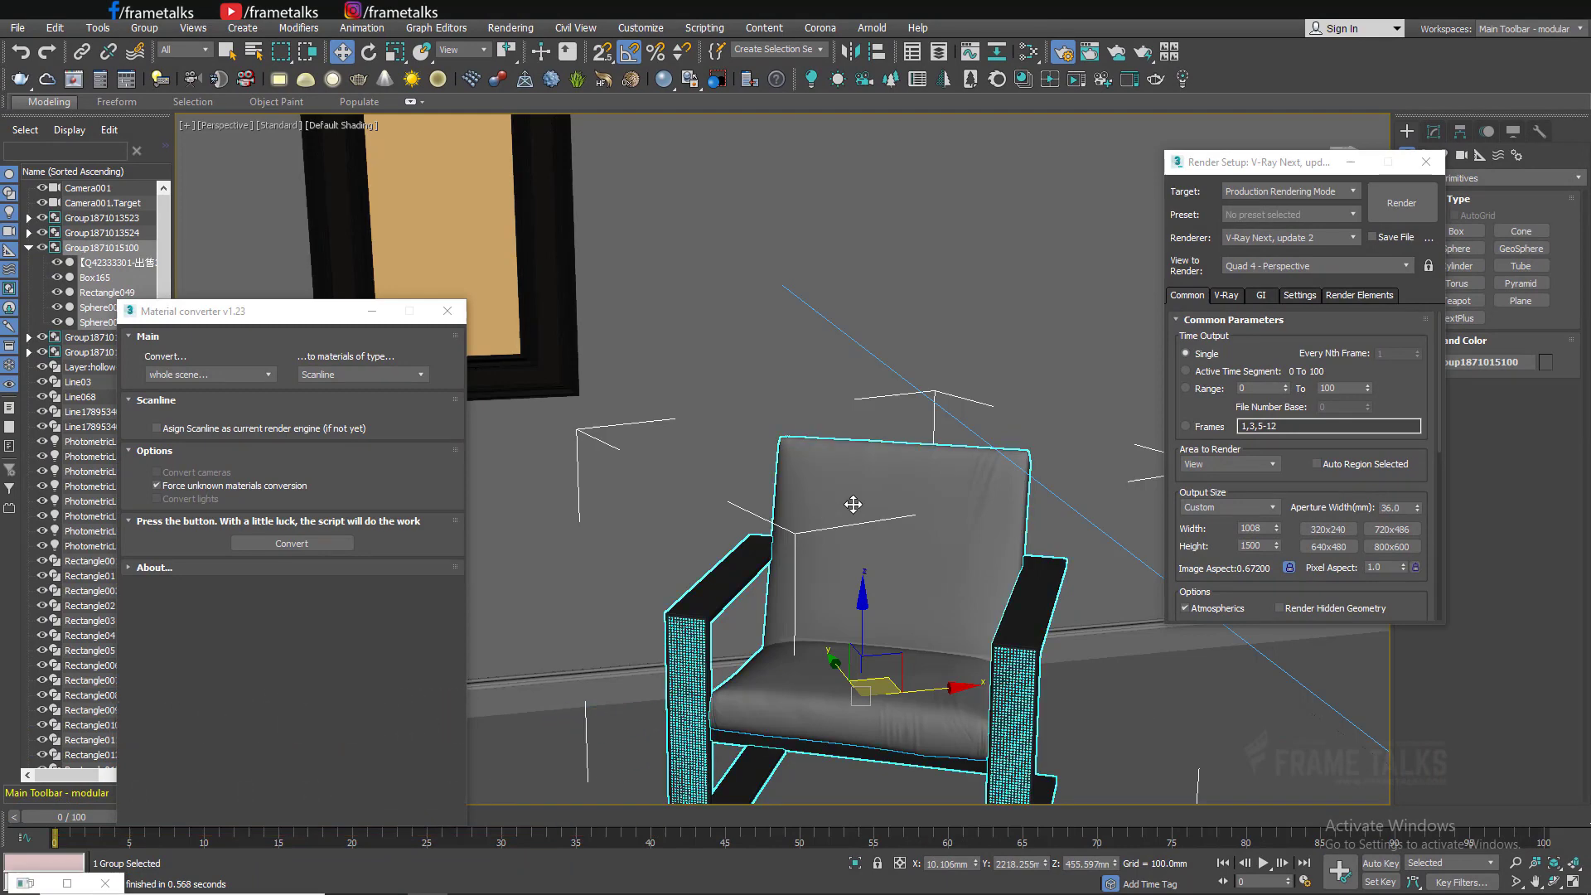
{"action": "left_click", "coordinate": [436, 310]}
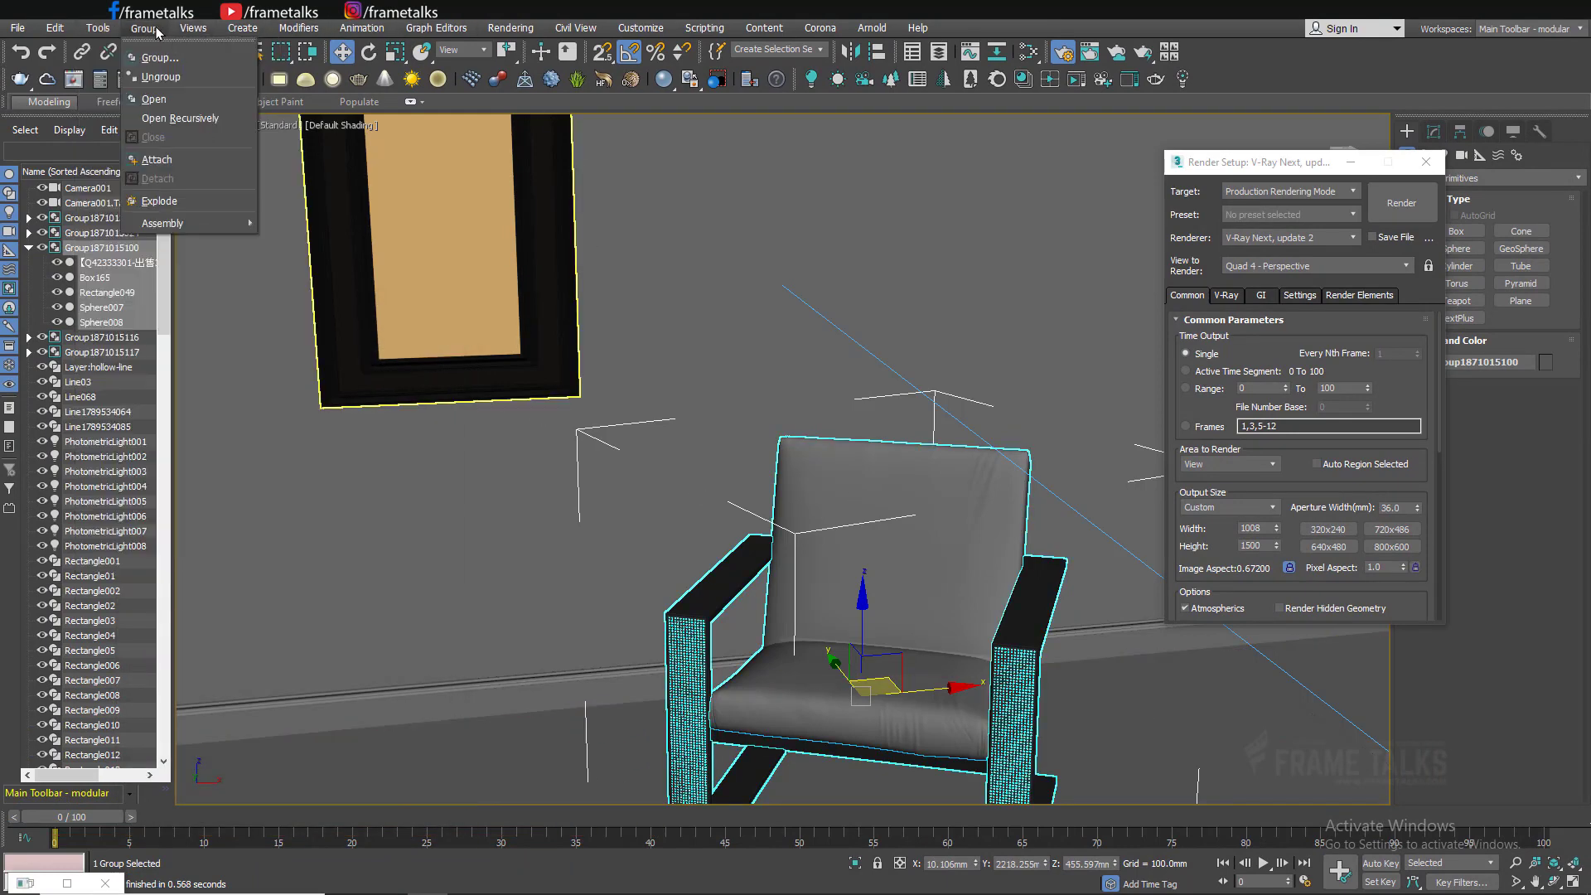
Show the scene's materials in the viewport as Shaded Materials with Maps and inspect the chair.
{"action": "left_click", "coordinate": [183, 33]}
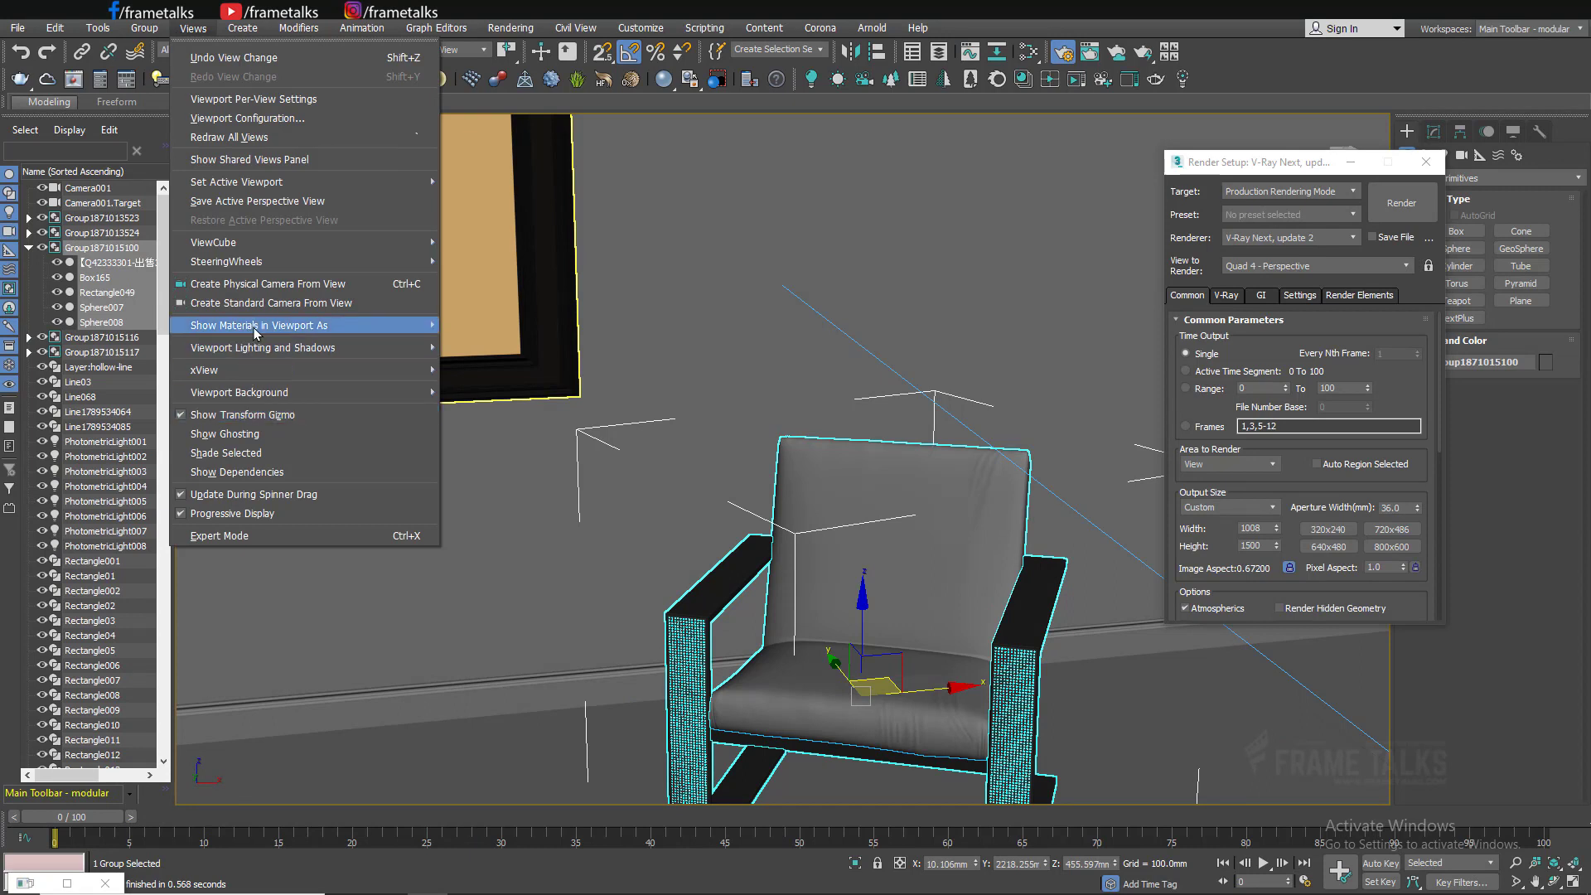
{"action": "mouse_move", "coordinate": [267, 329]}
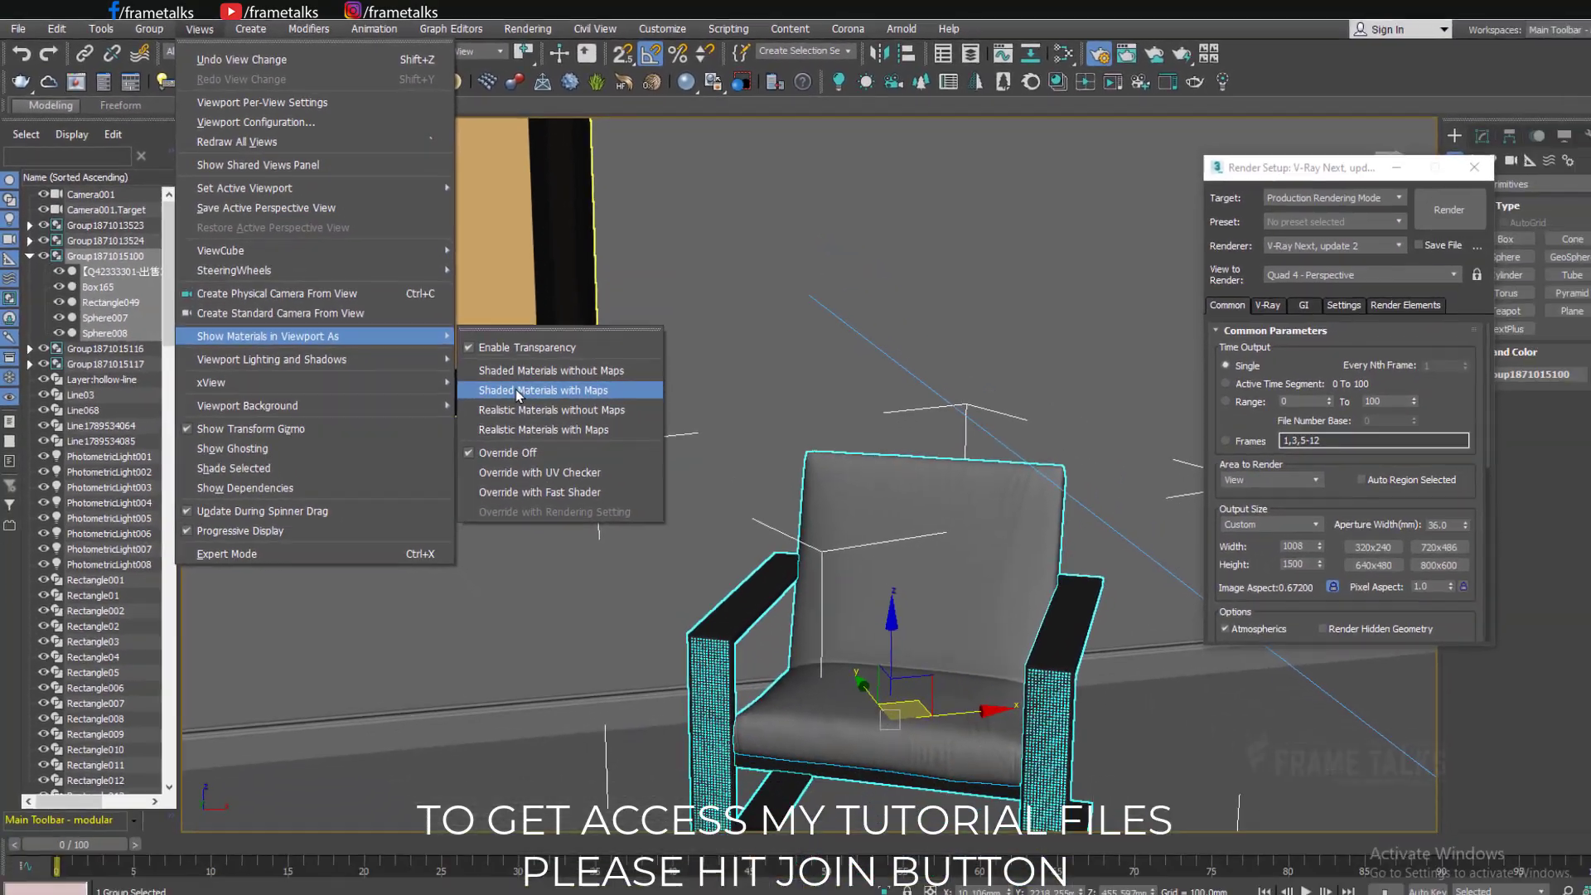
{"action": "left_click", "coordinate": [619, 467]}
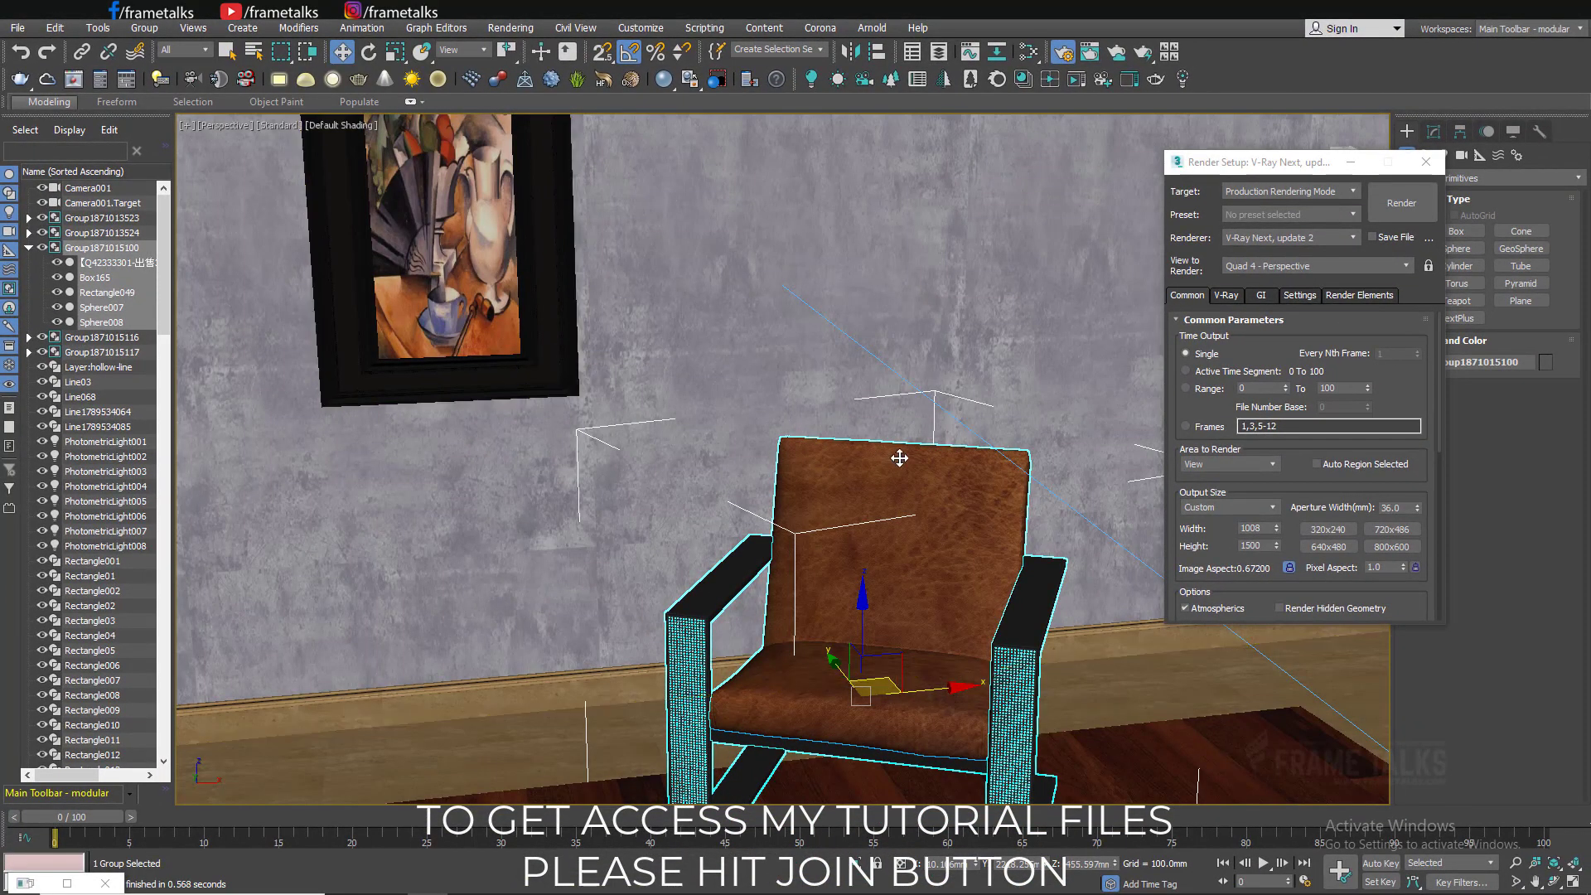
{"action": "middle_click_drag", "start_coordinate": [900, 457], "coordinate": [849, 483], "text": "alt"}
Open the Material Editor and switch it to Compact Material Editor mode, placed clear of the chair.
{"action": "key", "text": "m"}
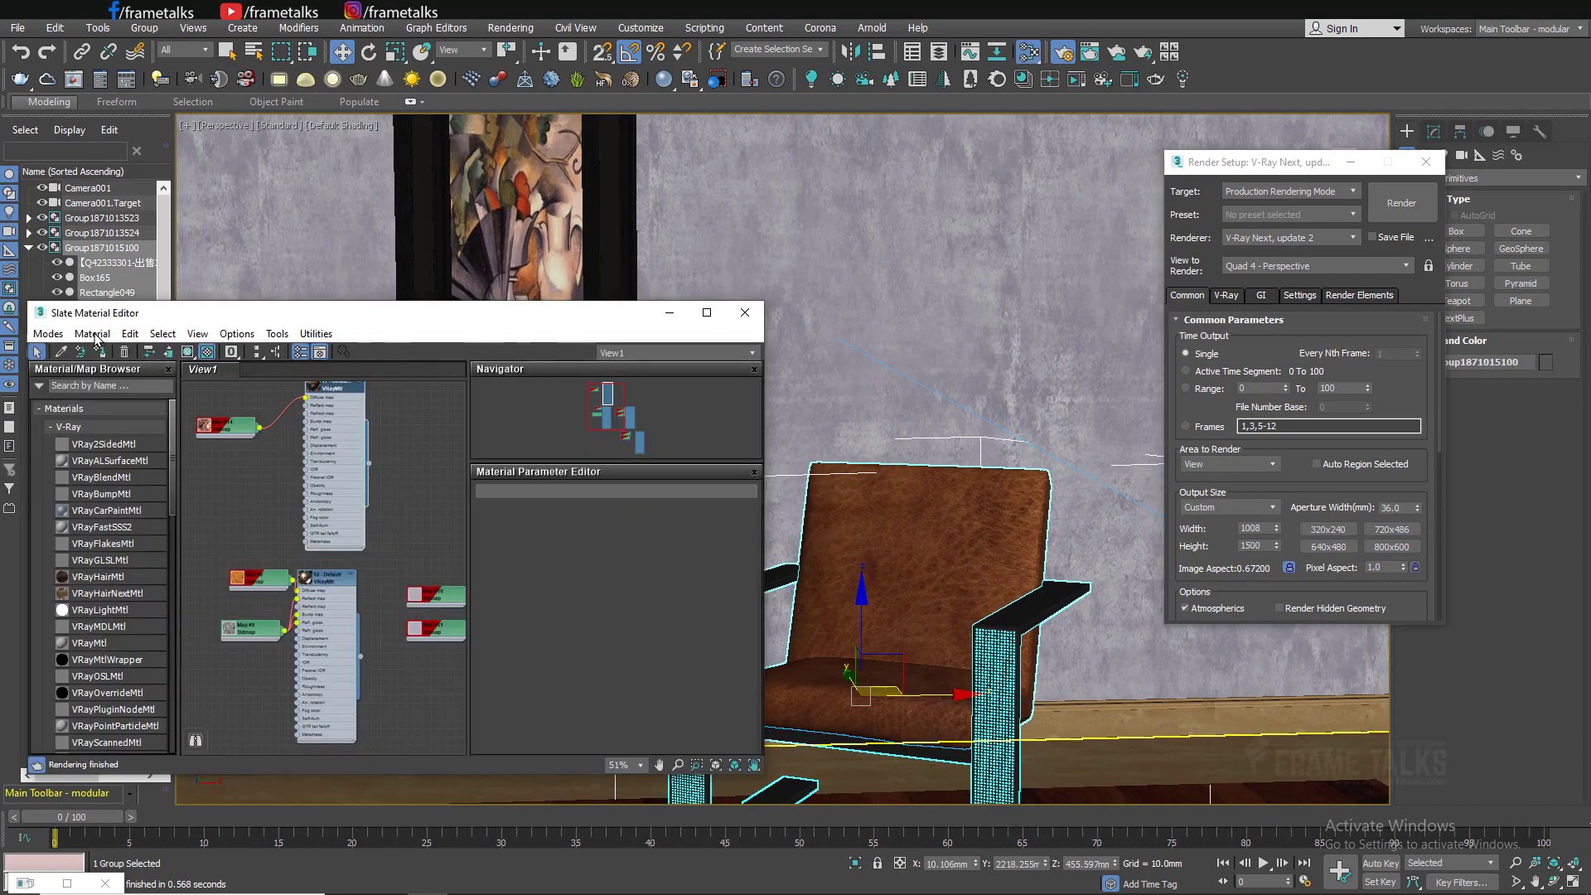
{"action": "left_click", "coordinate": [48, 333]}
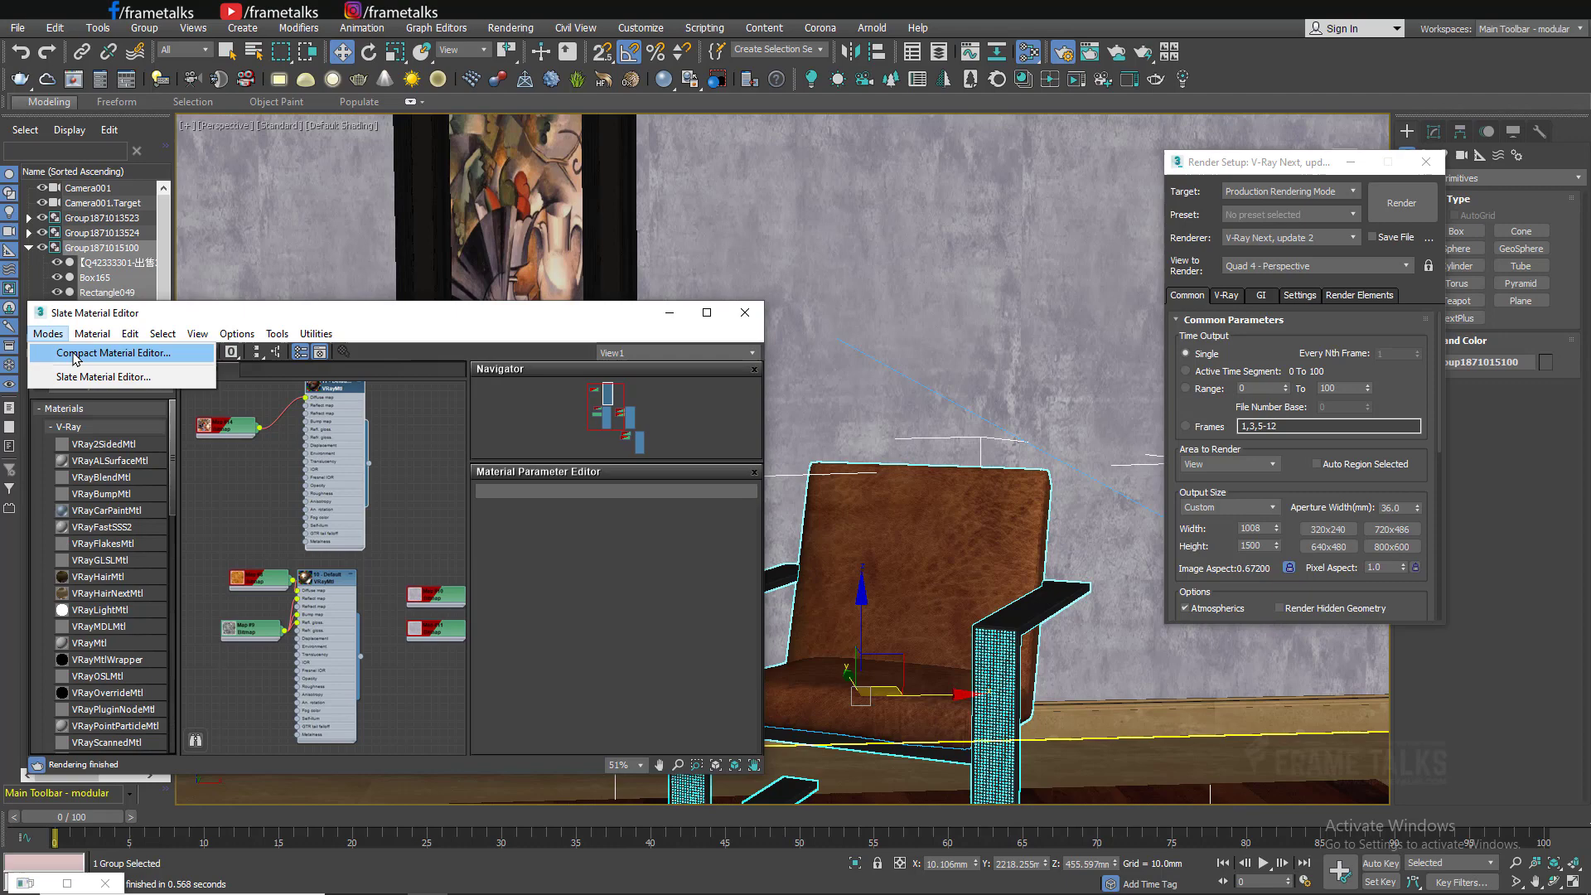
{"action": "left_click", "coordinate": [75, 358]}
{"action": "left_click_drag", "start_coordinate": [767, 110], "coordinate": [303, 163]}
{"action": "left_click", "coordinate": [157, 183]}
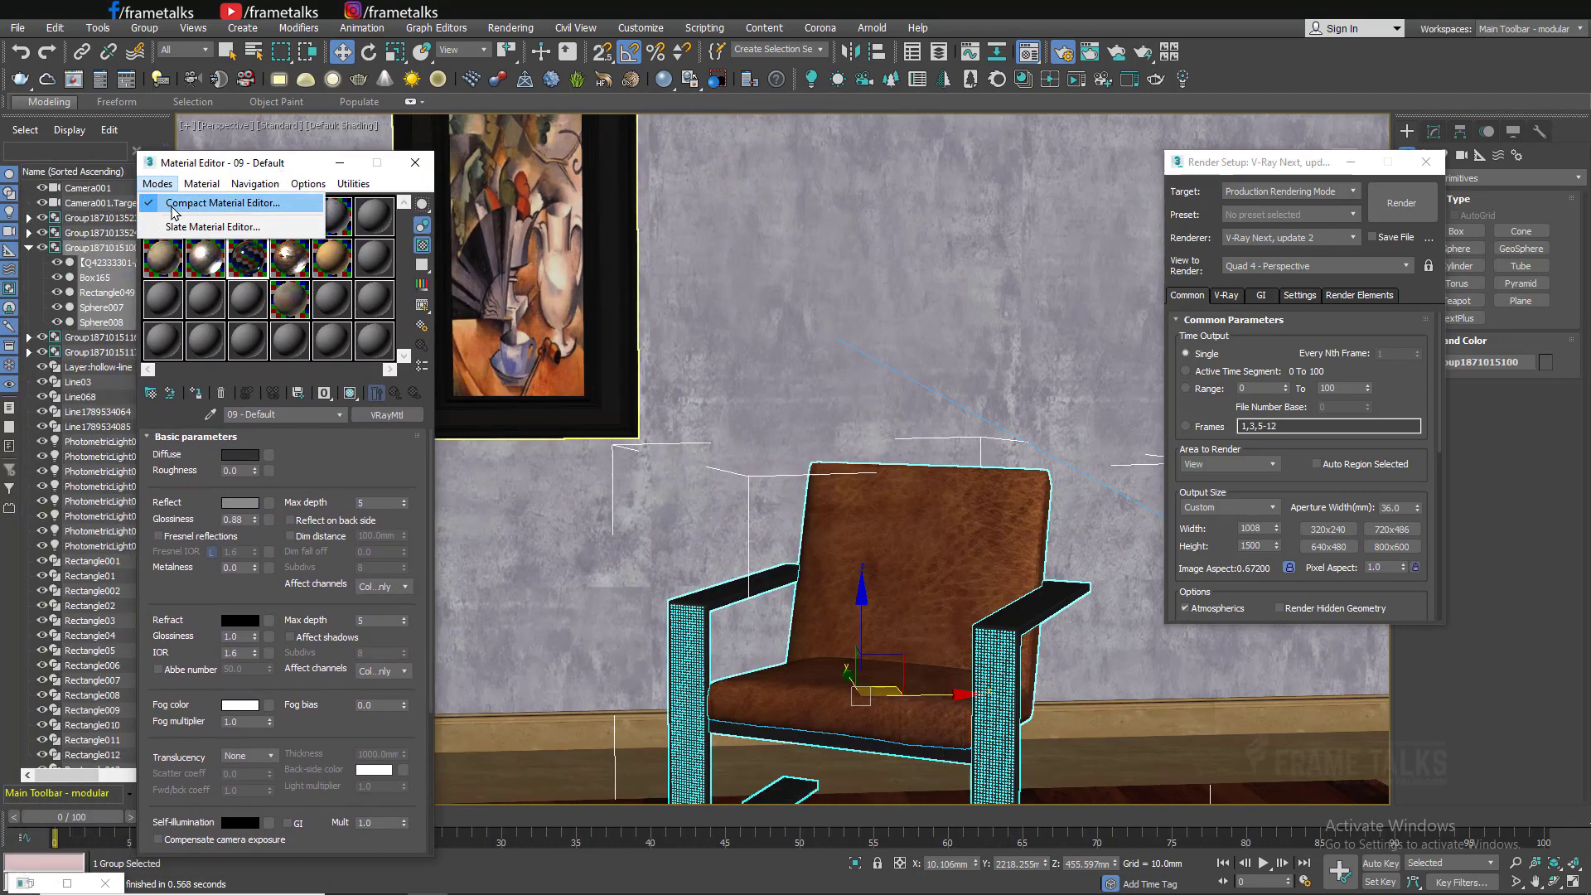
Sample the chair's leather material and the wall's material into two unused sample slots.
{"action": "left_click", "coordinate": [163, 339]}
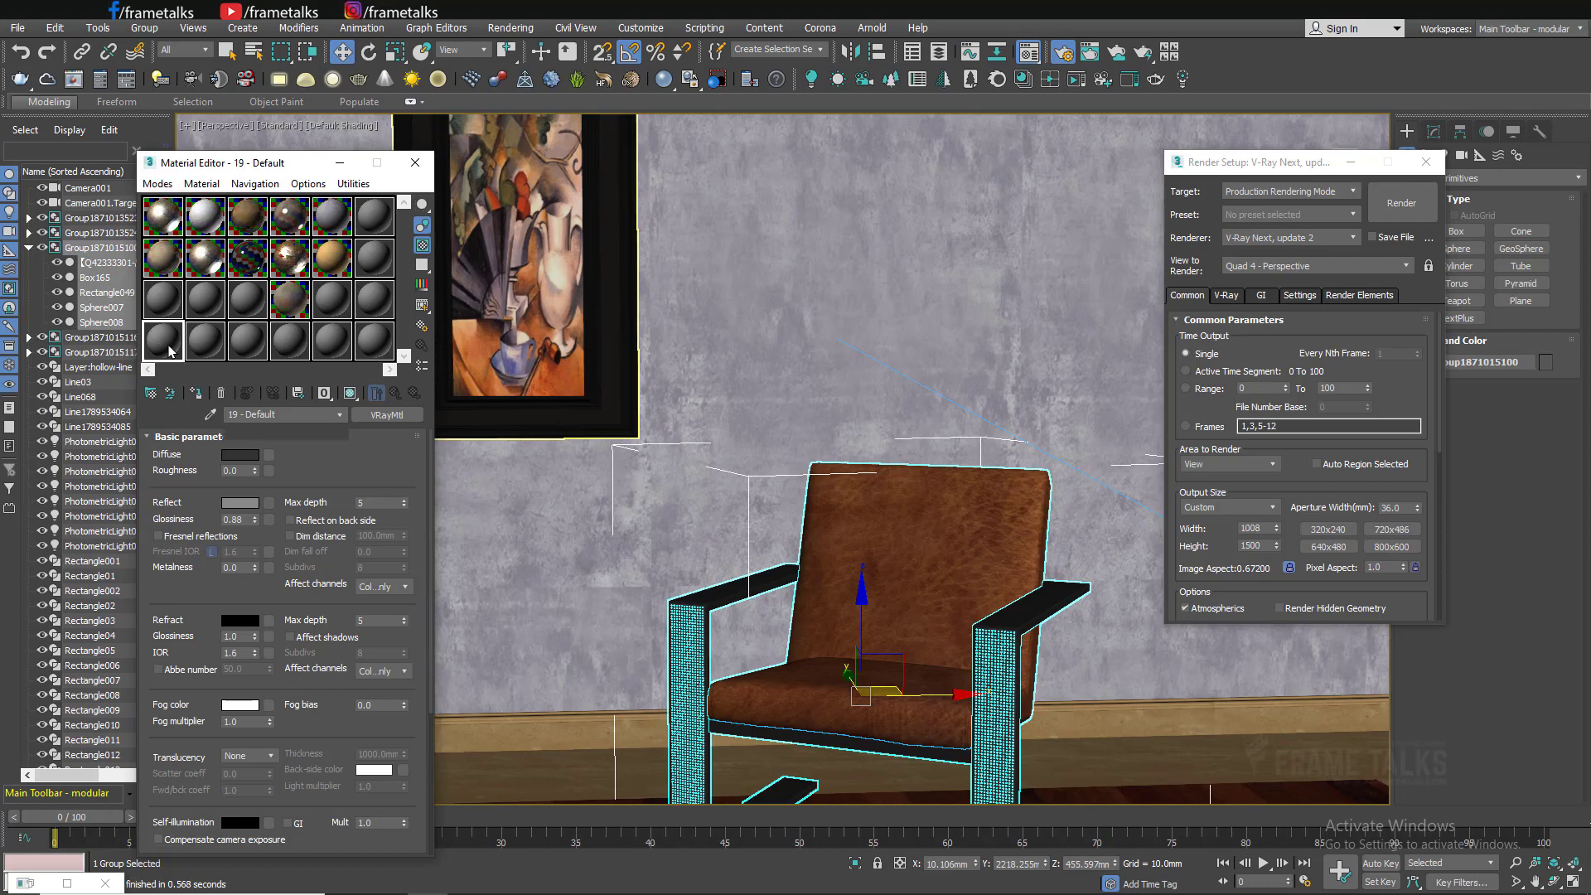
{"action": "left_click", "coordinate": [946, 492]}
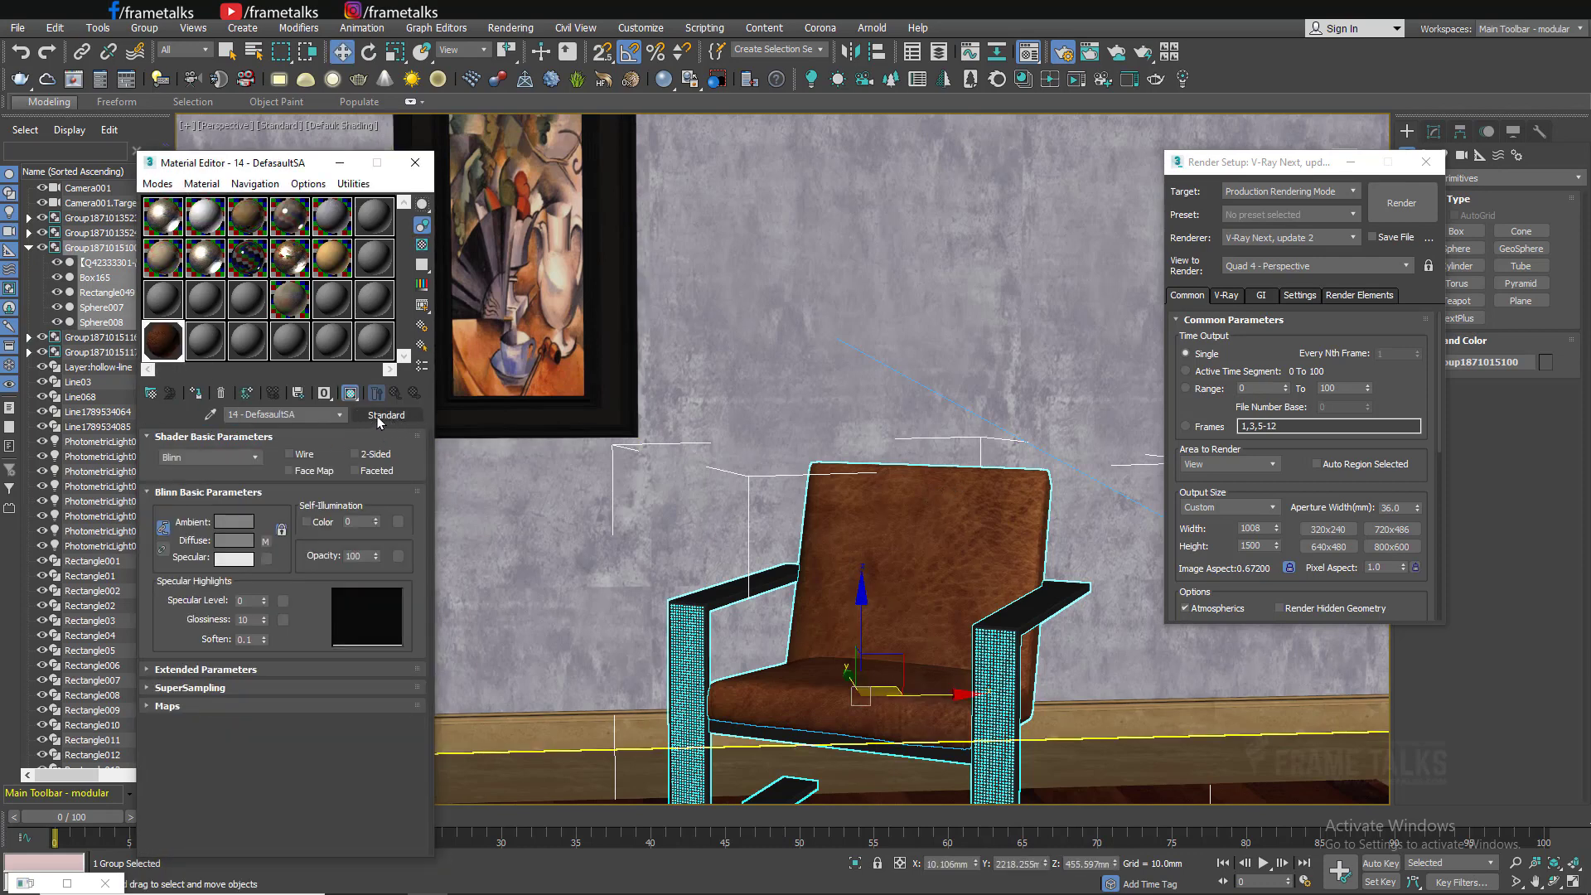
{"action": "left_click", "coordinate": [205, 339]}
{"action": "left_click", "coordinate": [210, 414]}
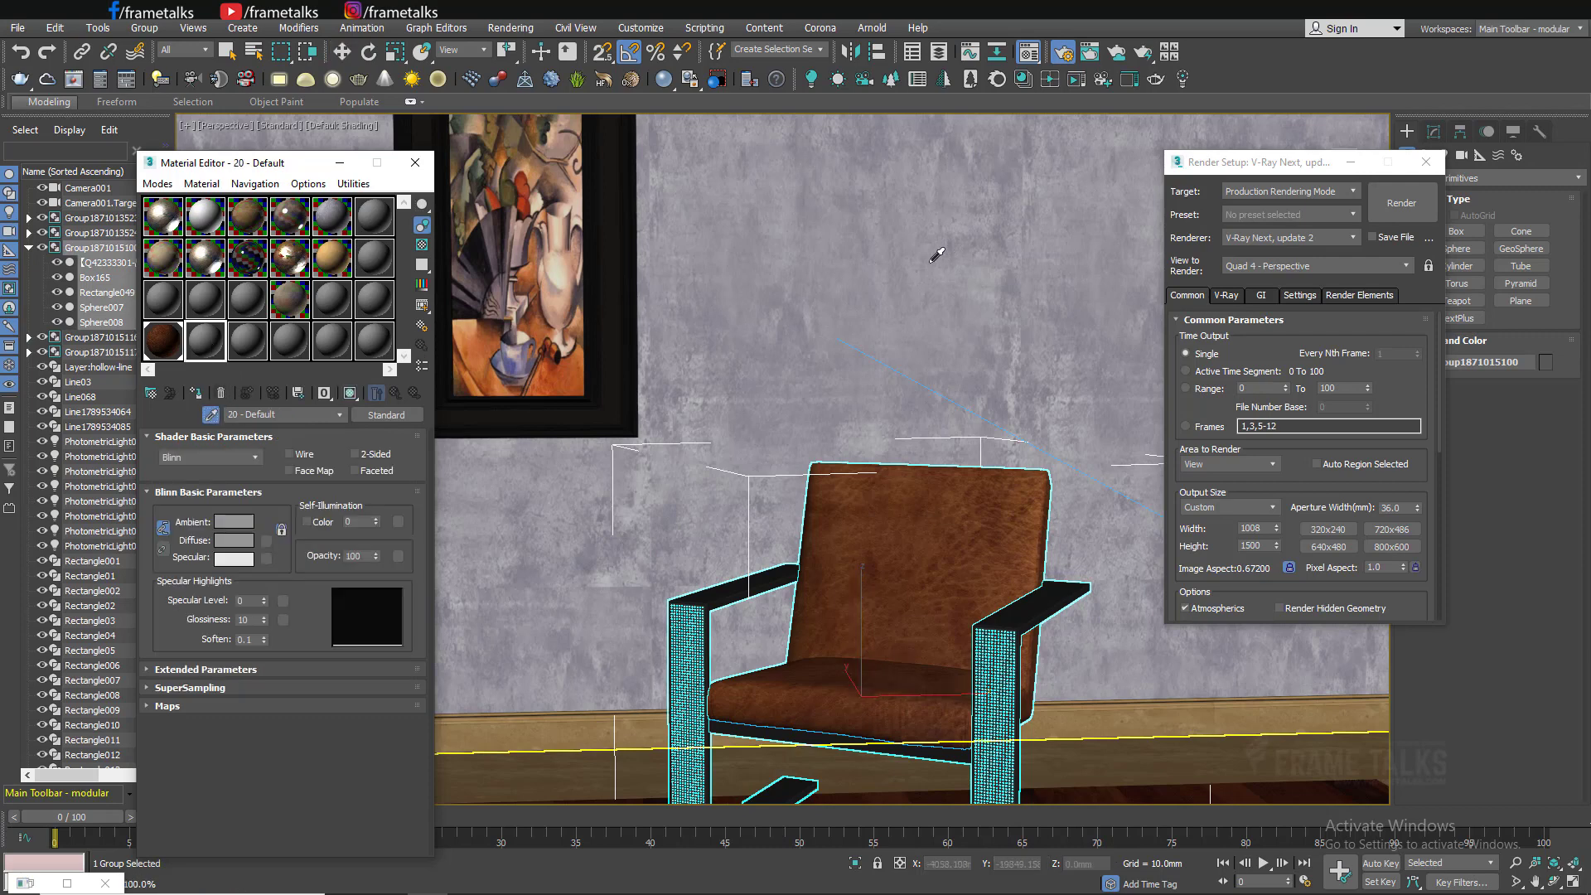
{"action": "left_click", "coordinate": [936, 255]}
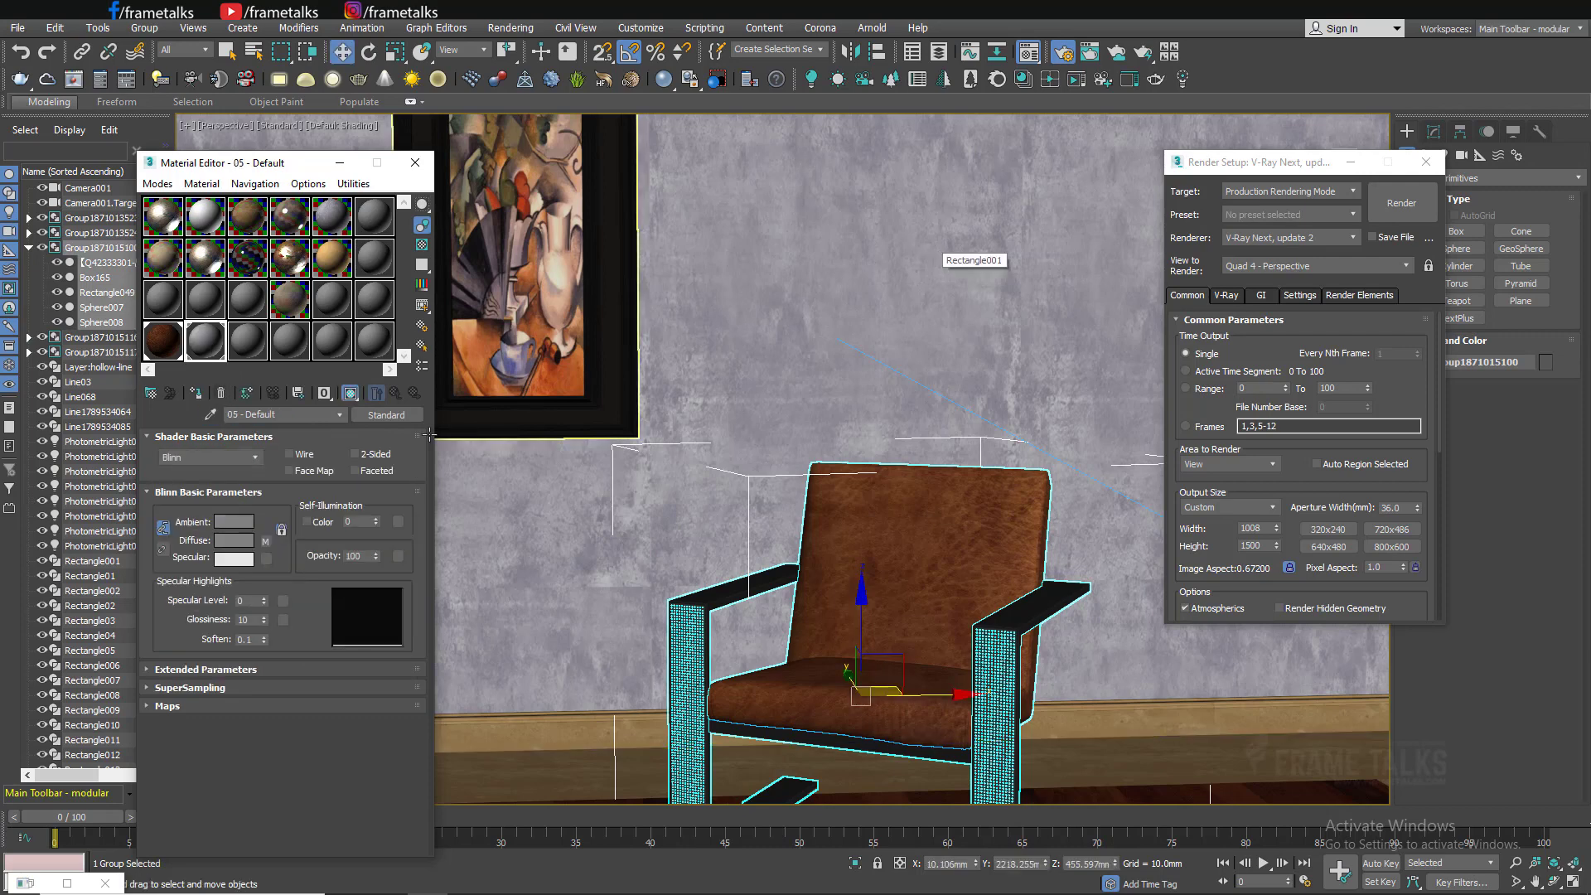
Sample the painting's material into the next unused slot, and replace it with the chair armrest's material.
{"action": "left_click", "coordinate": [250, 343]}
{"action": "left_click", "coordinate": [210, 414]}
{"action": "left_click", "coordinate": [919, 531]}
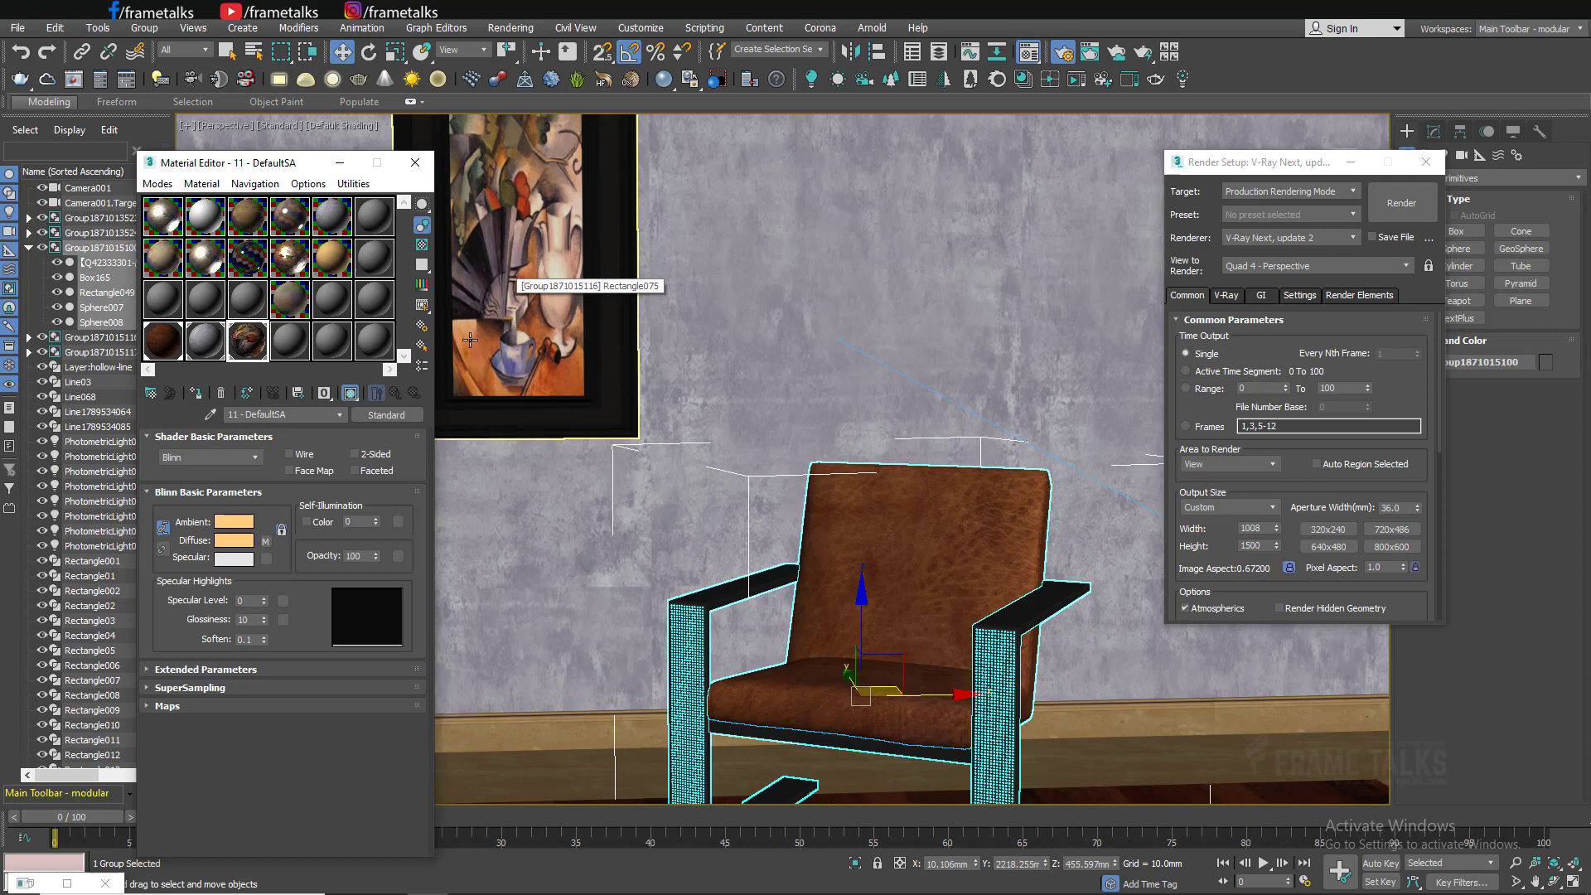
{"action": "left_click", "coordinate": [207, 413]}
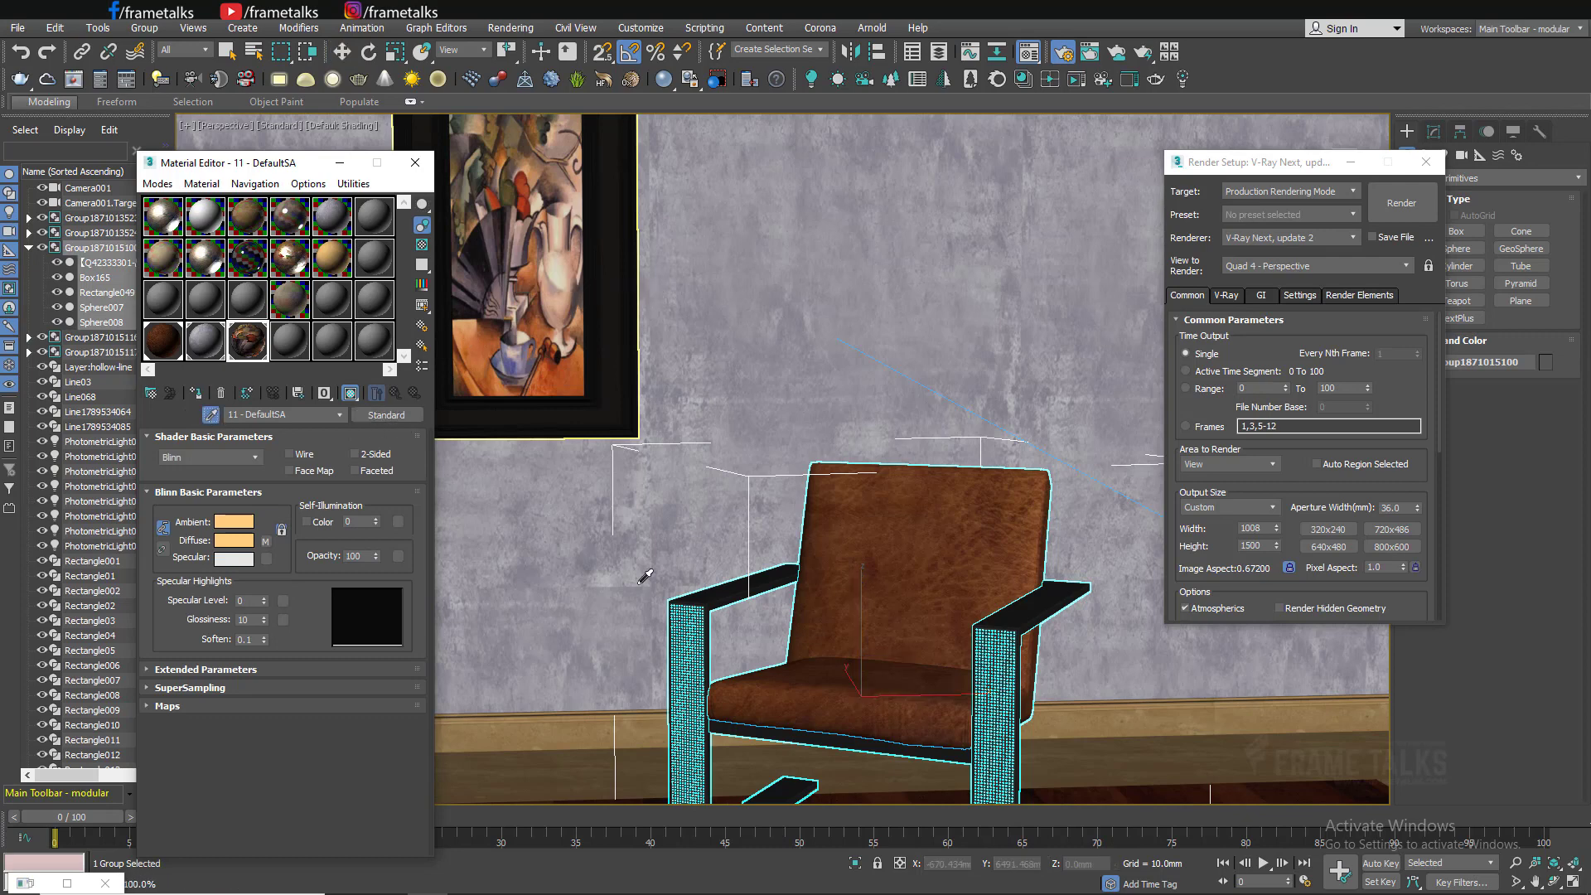
{"action": "left_click", "coordinate": [686, 596]}
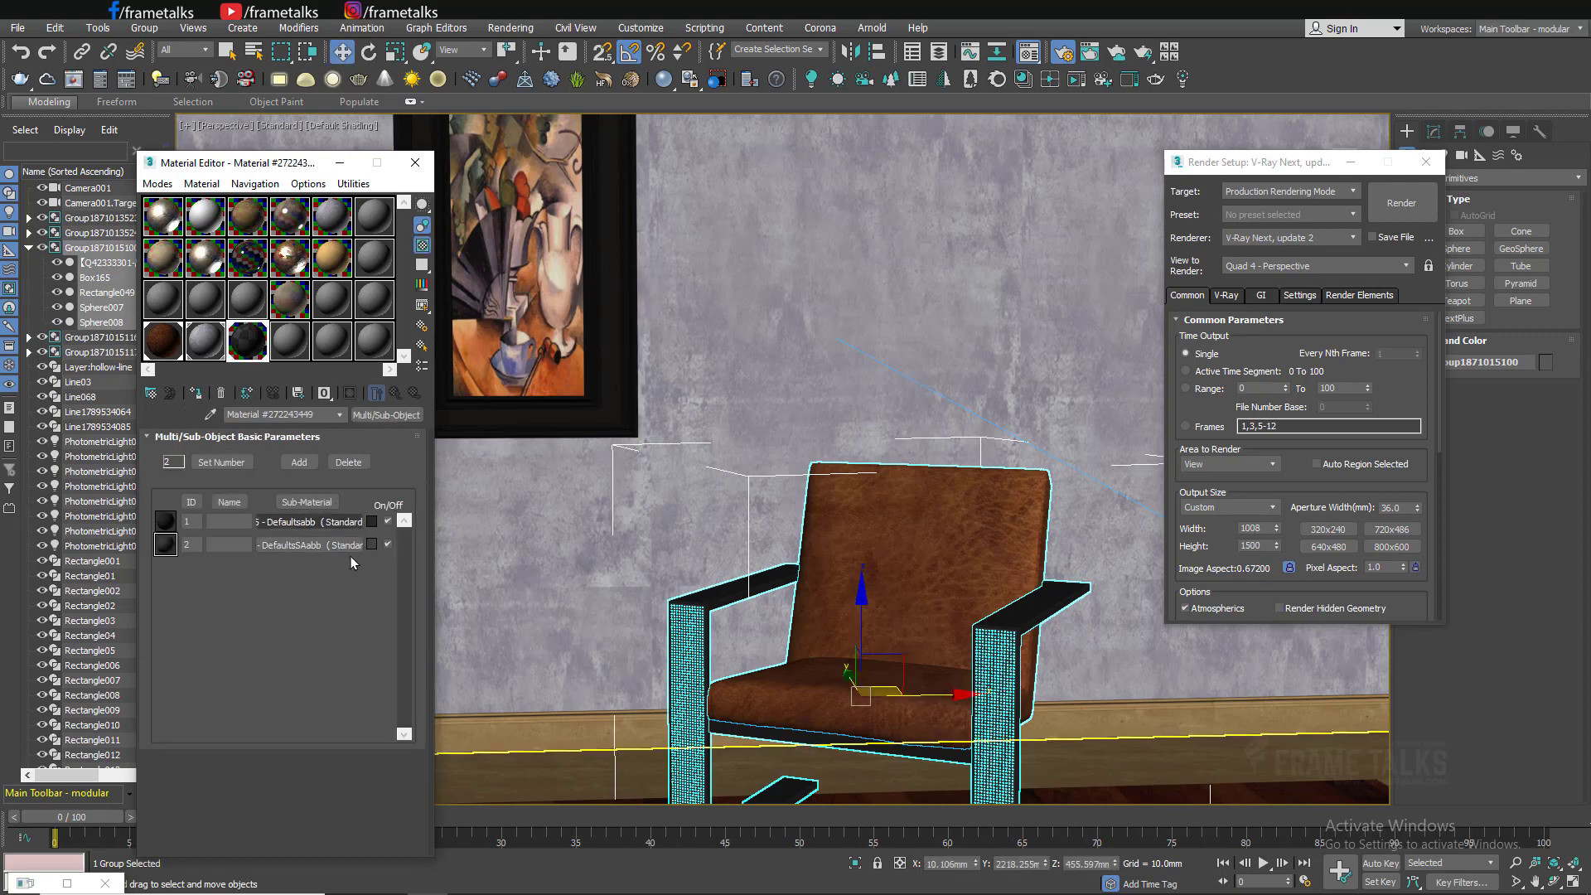
Switch to the Camera001 view and sample the ceiling's and cornice's materials using the next unused slot.
{"action": "key", "text": "alt+w"}
{"action": "right_click", "coordinate": [725, 246]}
{"action": "key", "text": "alt+w"}
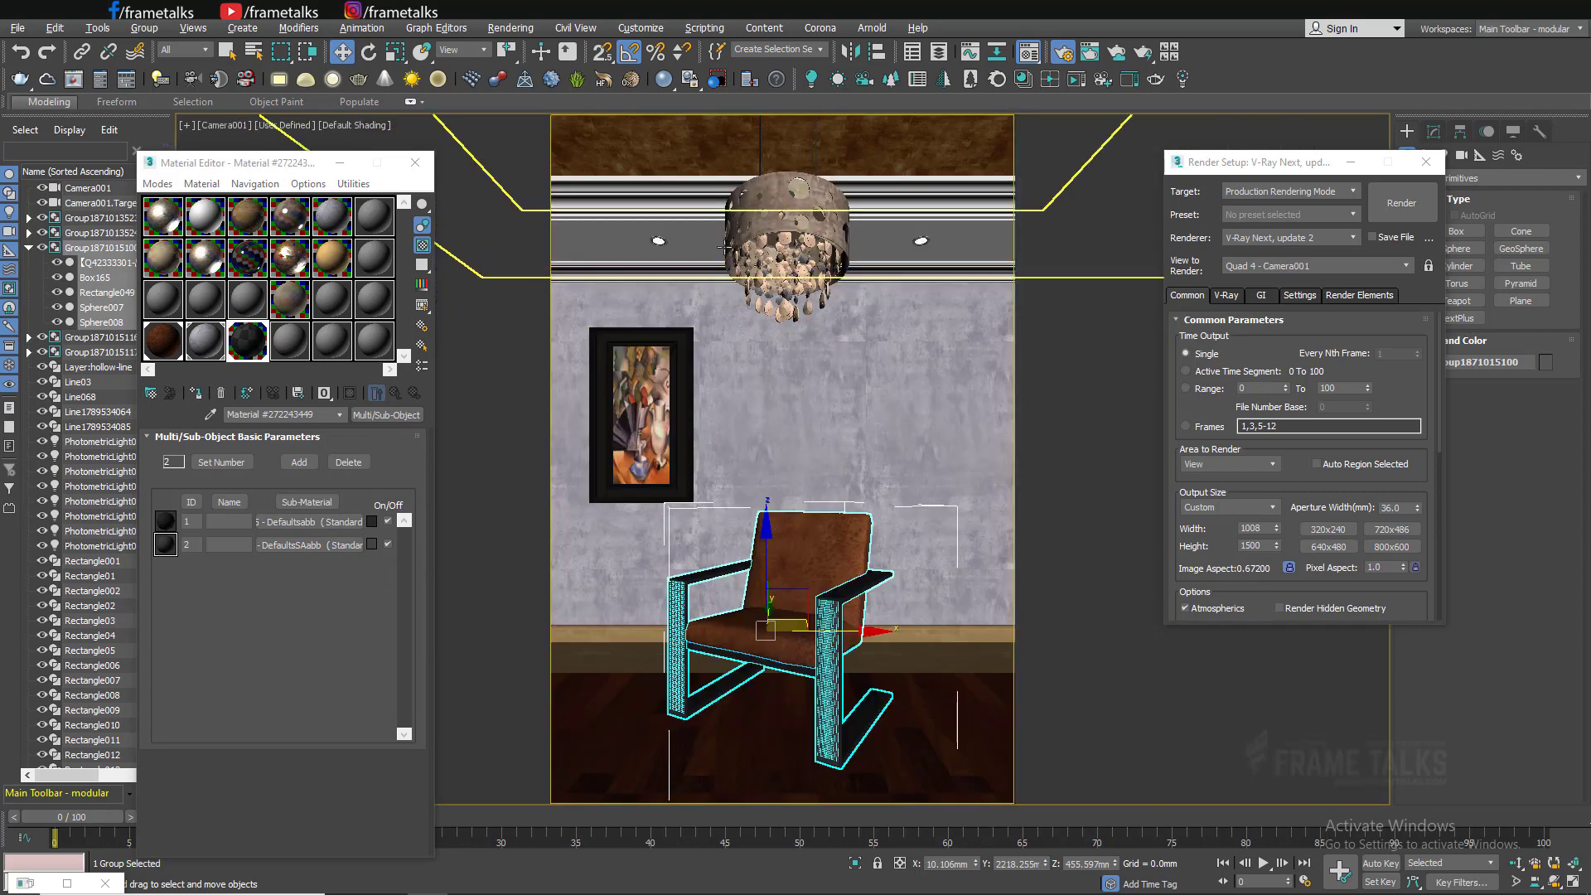
{"action": "left_click", "coordinate": [292, 340]}
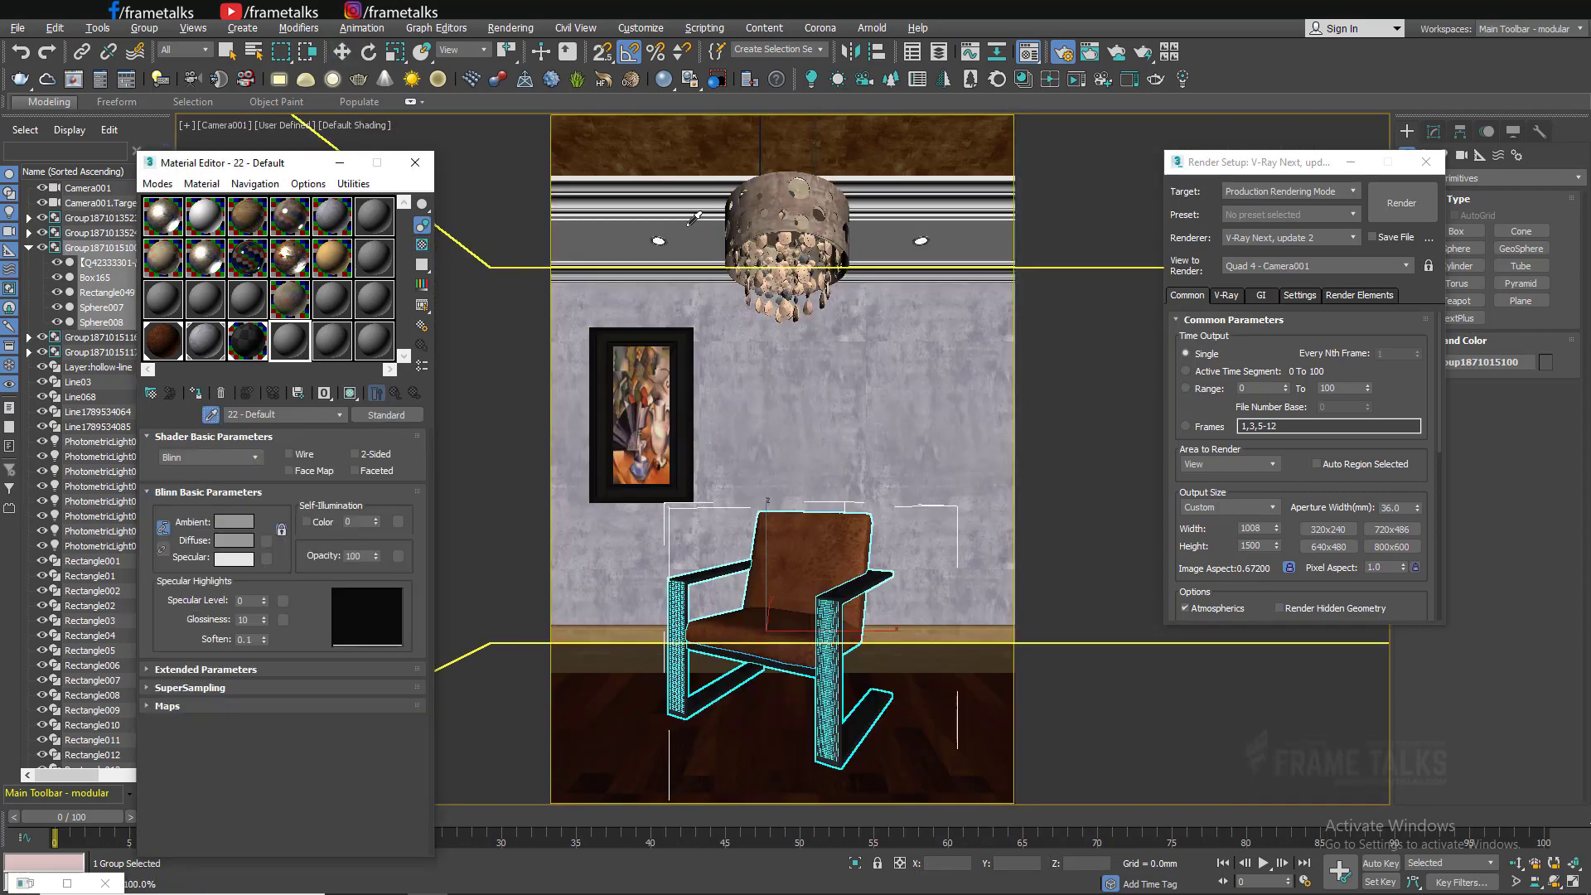
{"action": "left_click", "coordinate": [208, 416]}
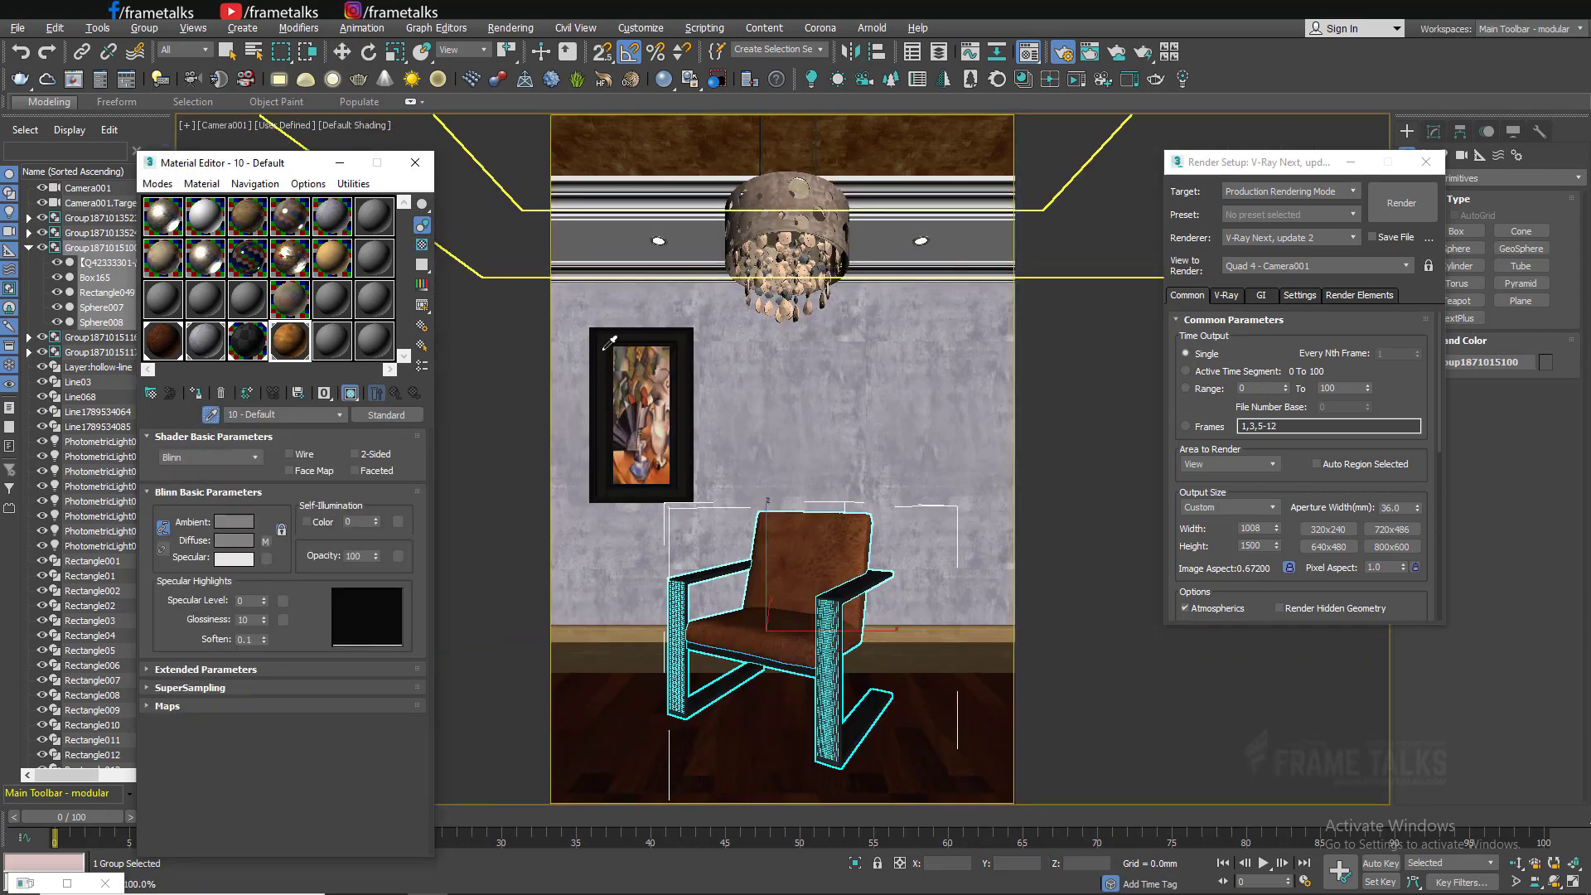
{"action": "left_click", "coordinate": [894, 195]}
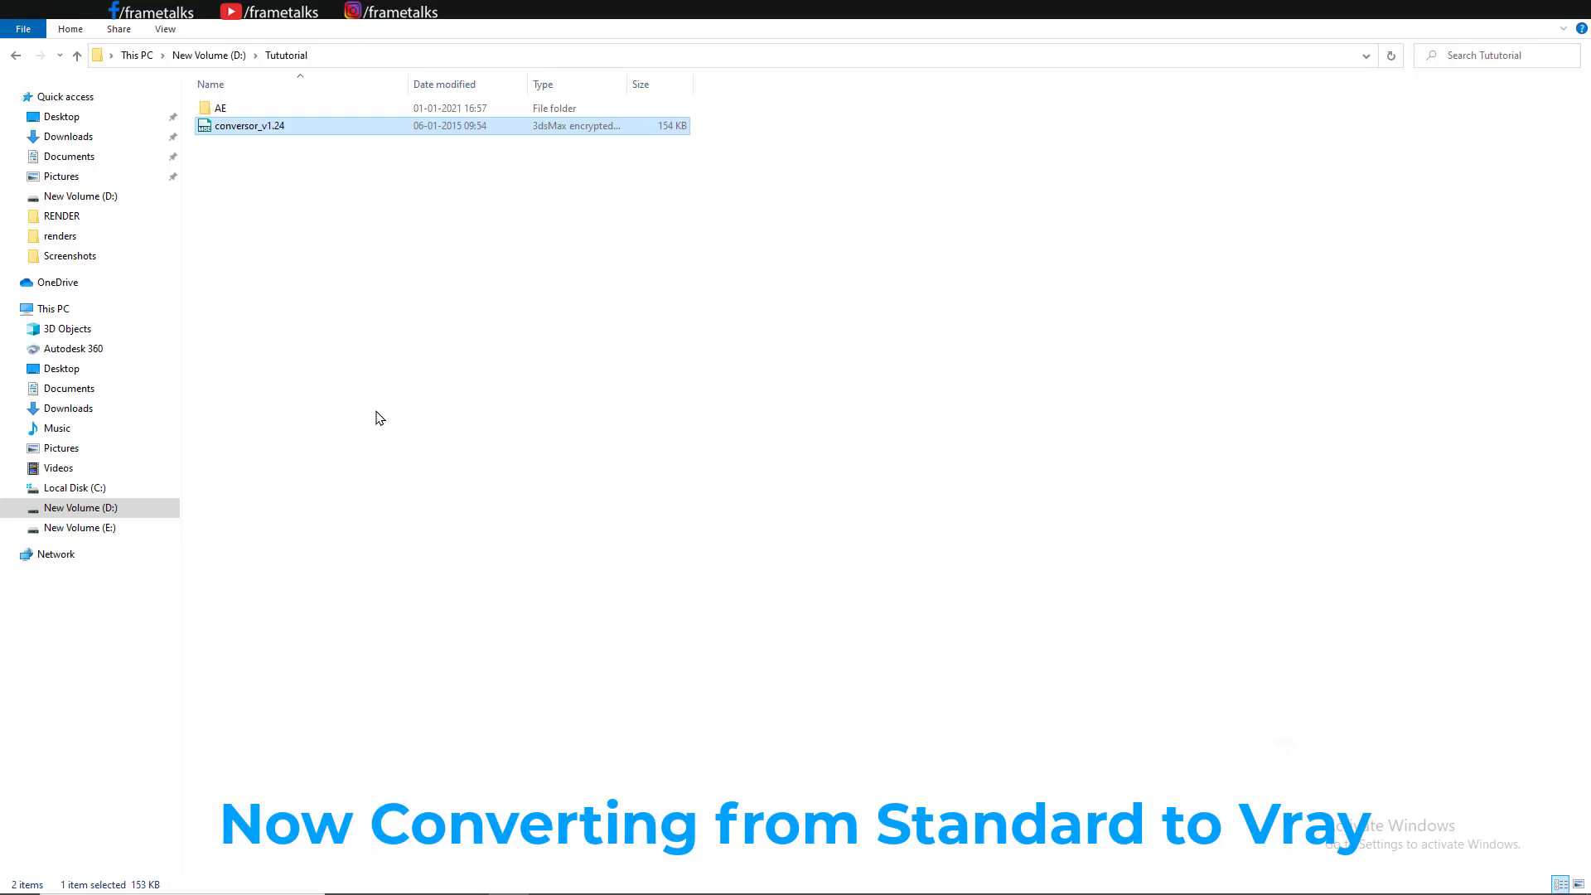
Load the conversor_v1.24 script from the Tututorial folder into the open 3ds Max scene.
{"action": "left_click", "coordinate": [264, 157]}
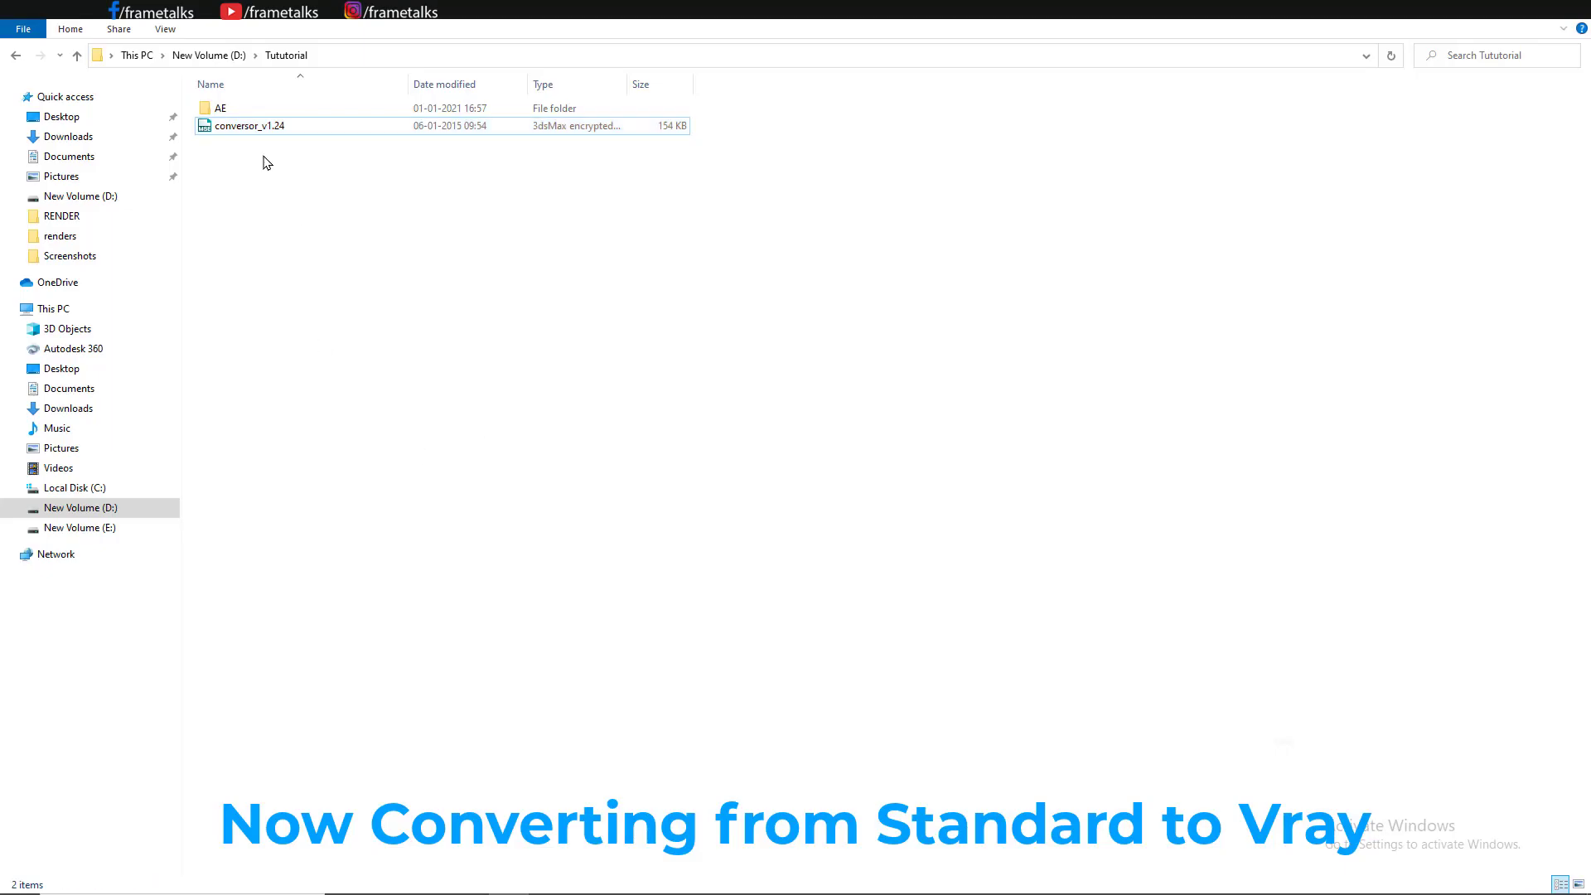
{"action": "left_click_drag", "start_coordinate": [242, 130], "coordinate": [769, 422]}
{"action": "key", "text": "alt+Tab"}
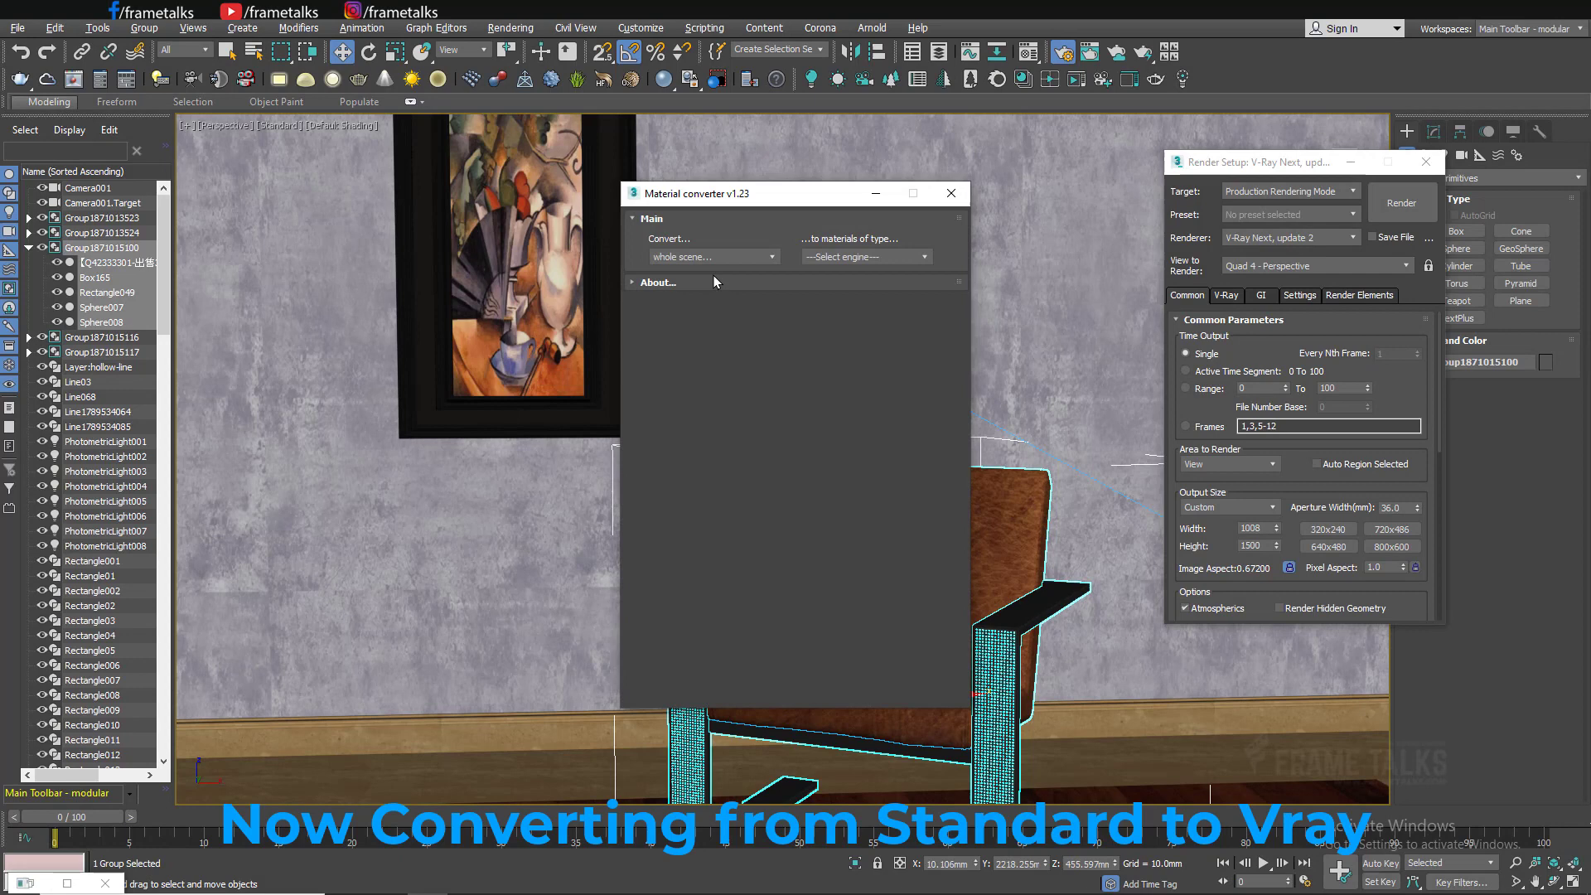
Convert the whole scene's materials to Vray with the material converter and decline viewing the log file.
{"action": "left_click", "coordinate": [714, 257]}
{"action": "left_click", "coordinate": [714, 259]}
{"action": "left_click", "coordinate": [854, 258]}
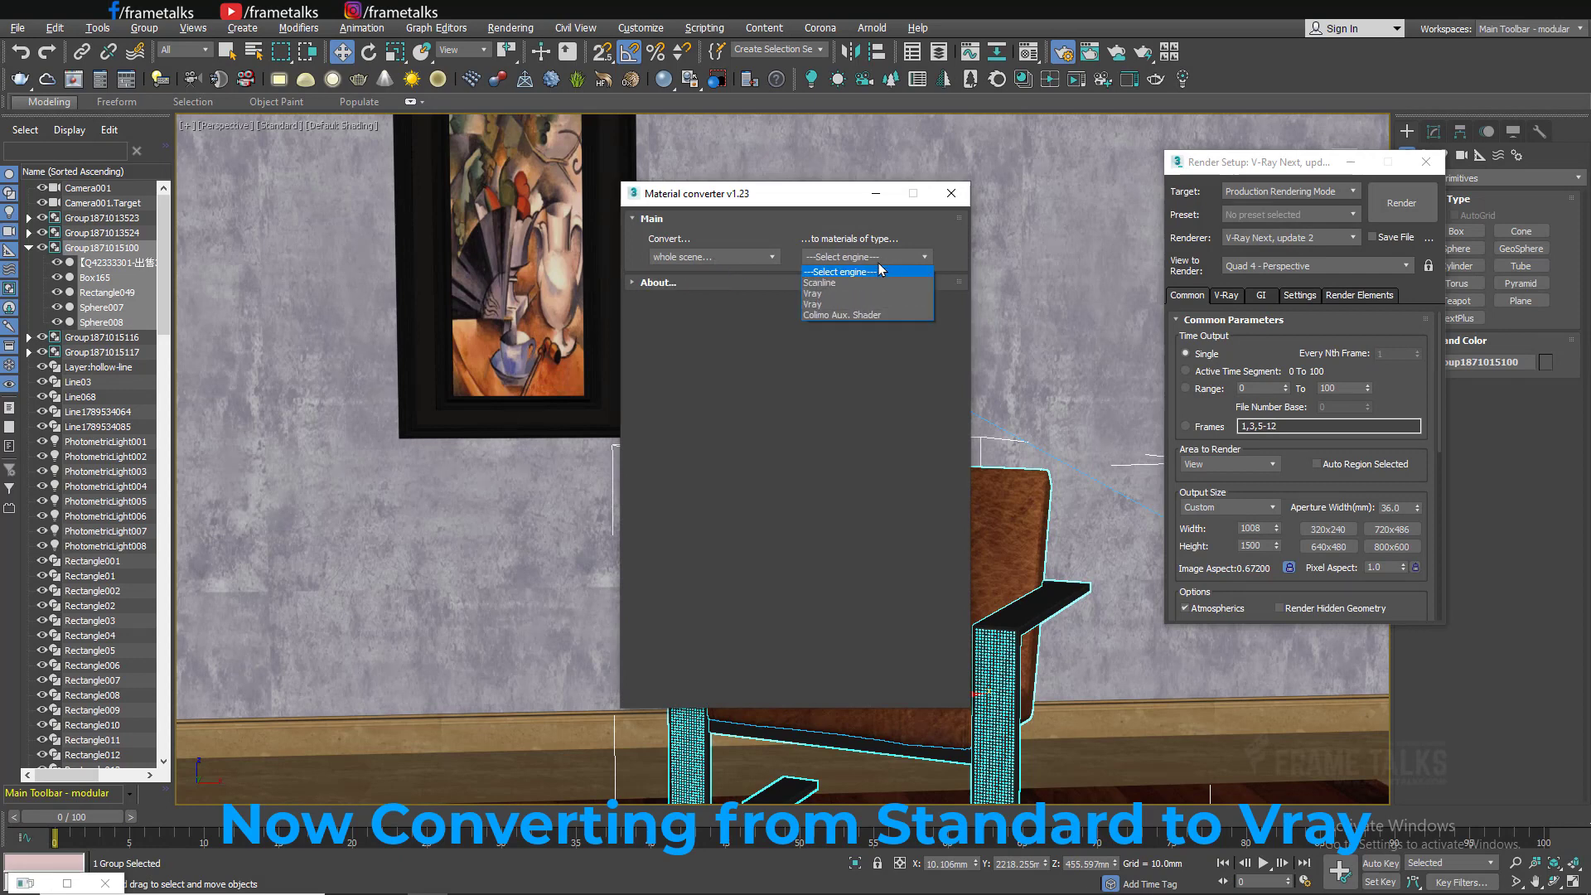
{"action": "left_click", "coordinate": [840, 293]}
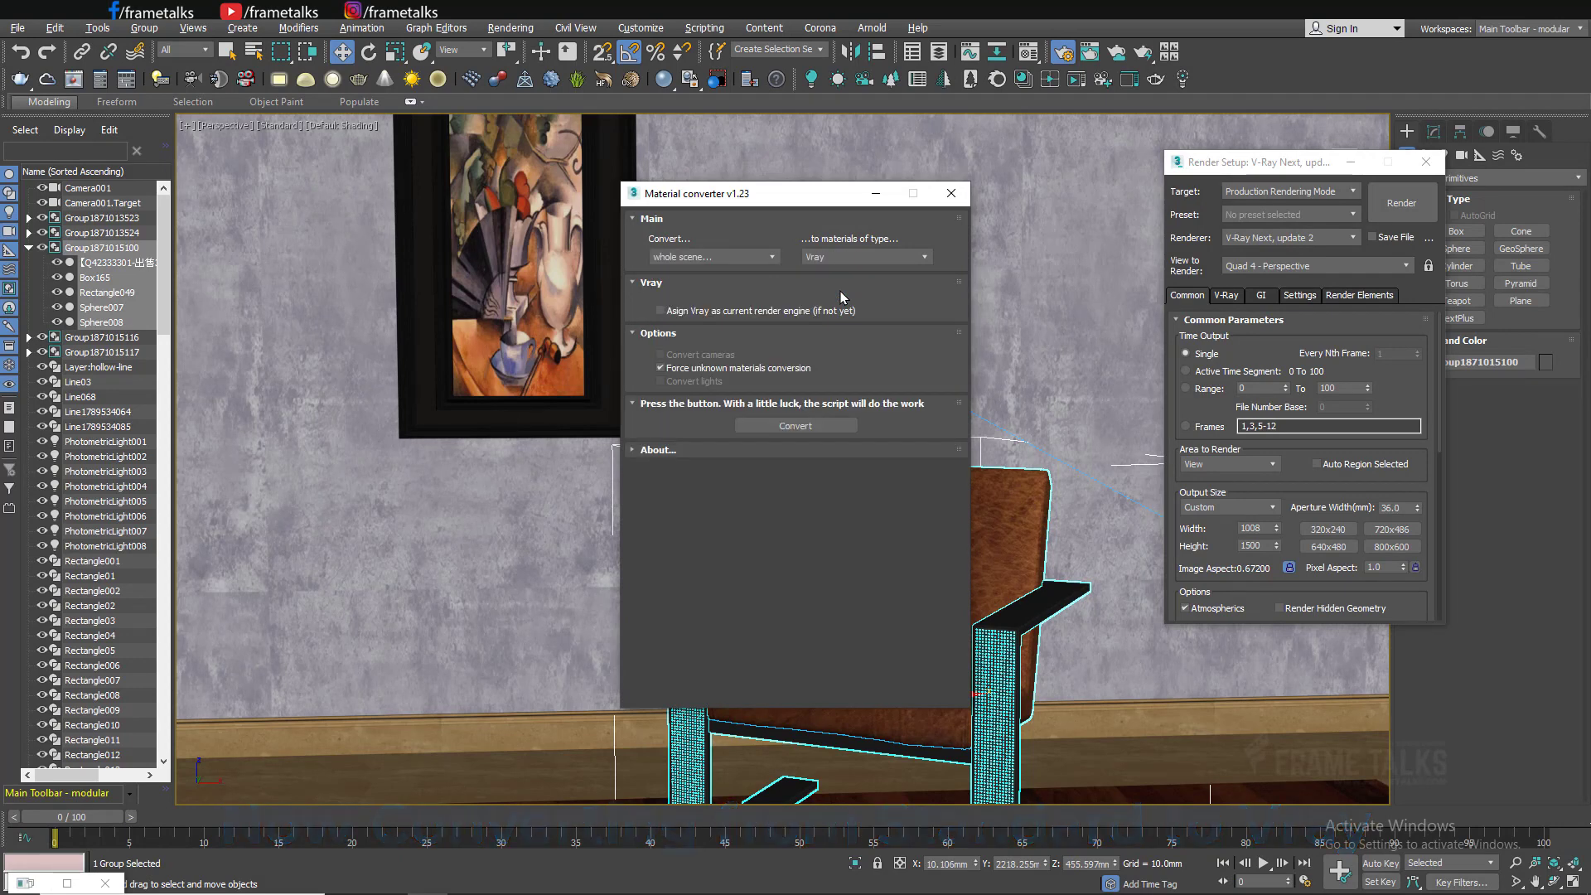
{"action": "left_click", "coordinate": [804, 426]}
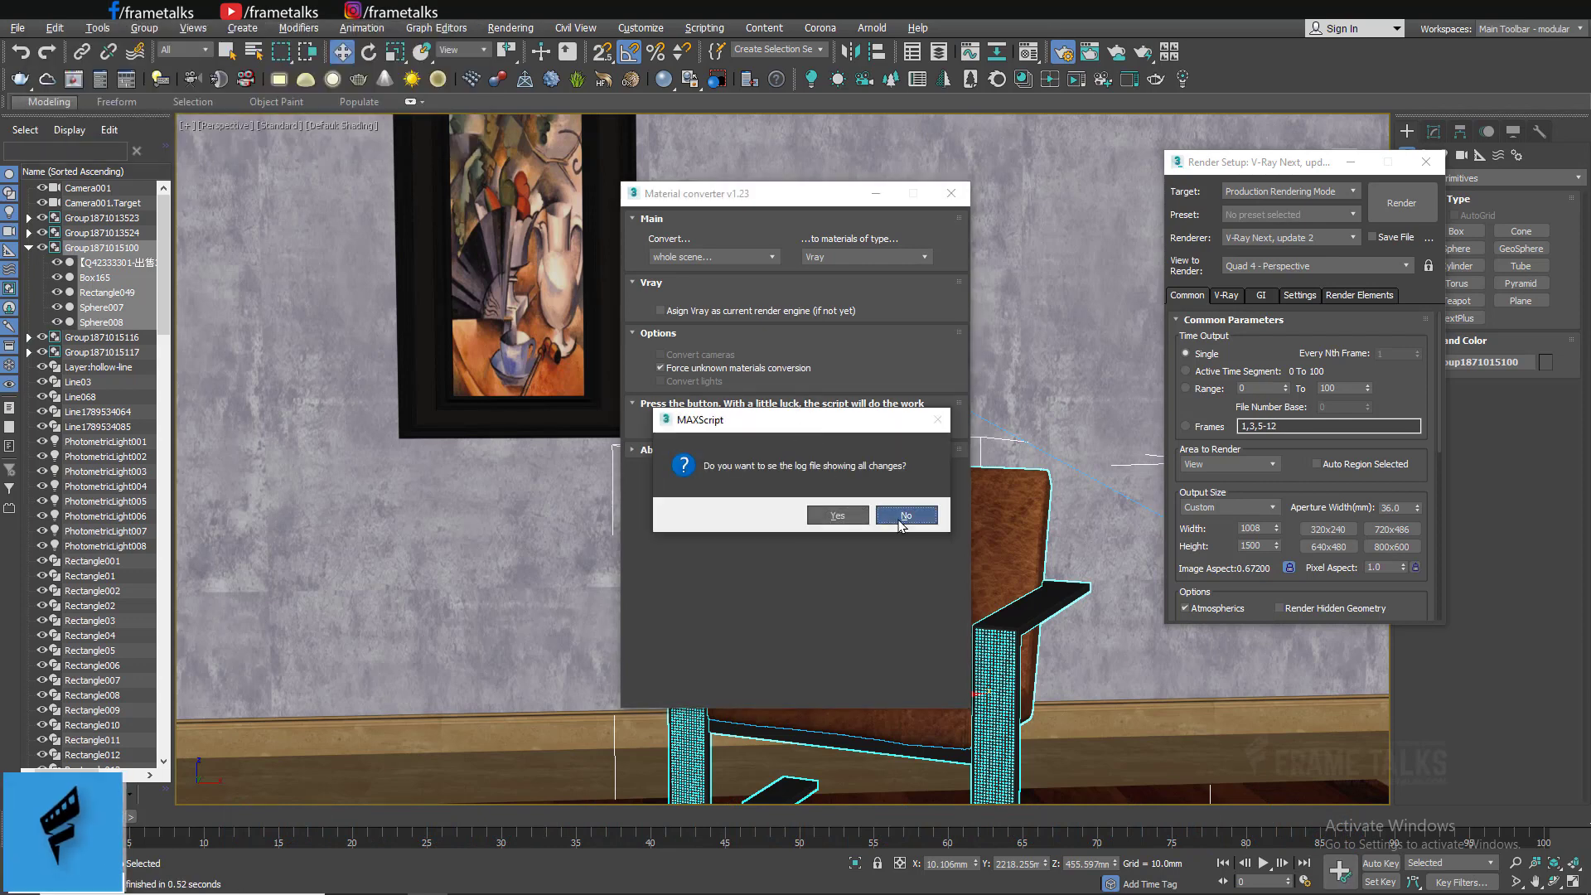
{"action": "left_click", "coordinate": [906, 515]}
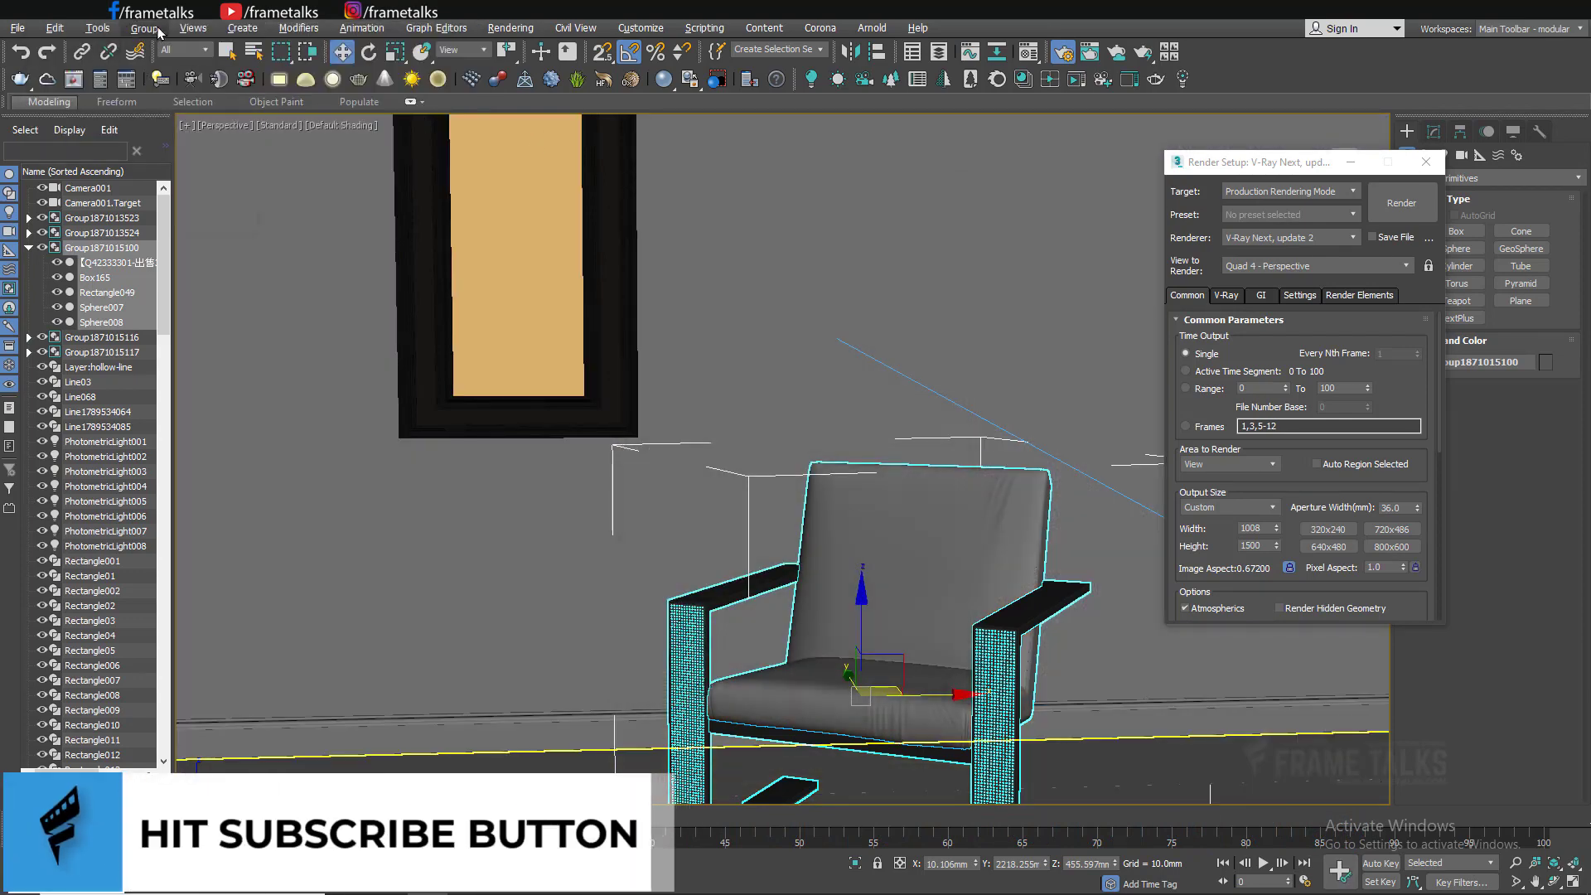
Set the viewport to show the scene's materials with their maps.
{"action": "left_click", "coordinate": [147, 31]}
{"action": "mouse_move", "coordinate": [184, 34]}
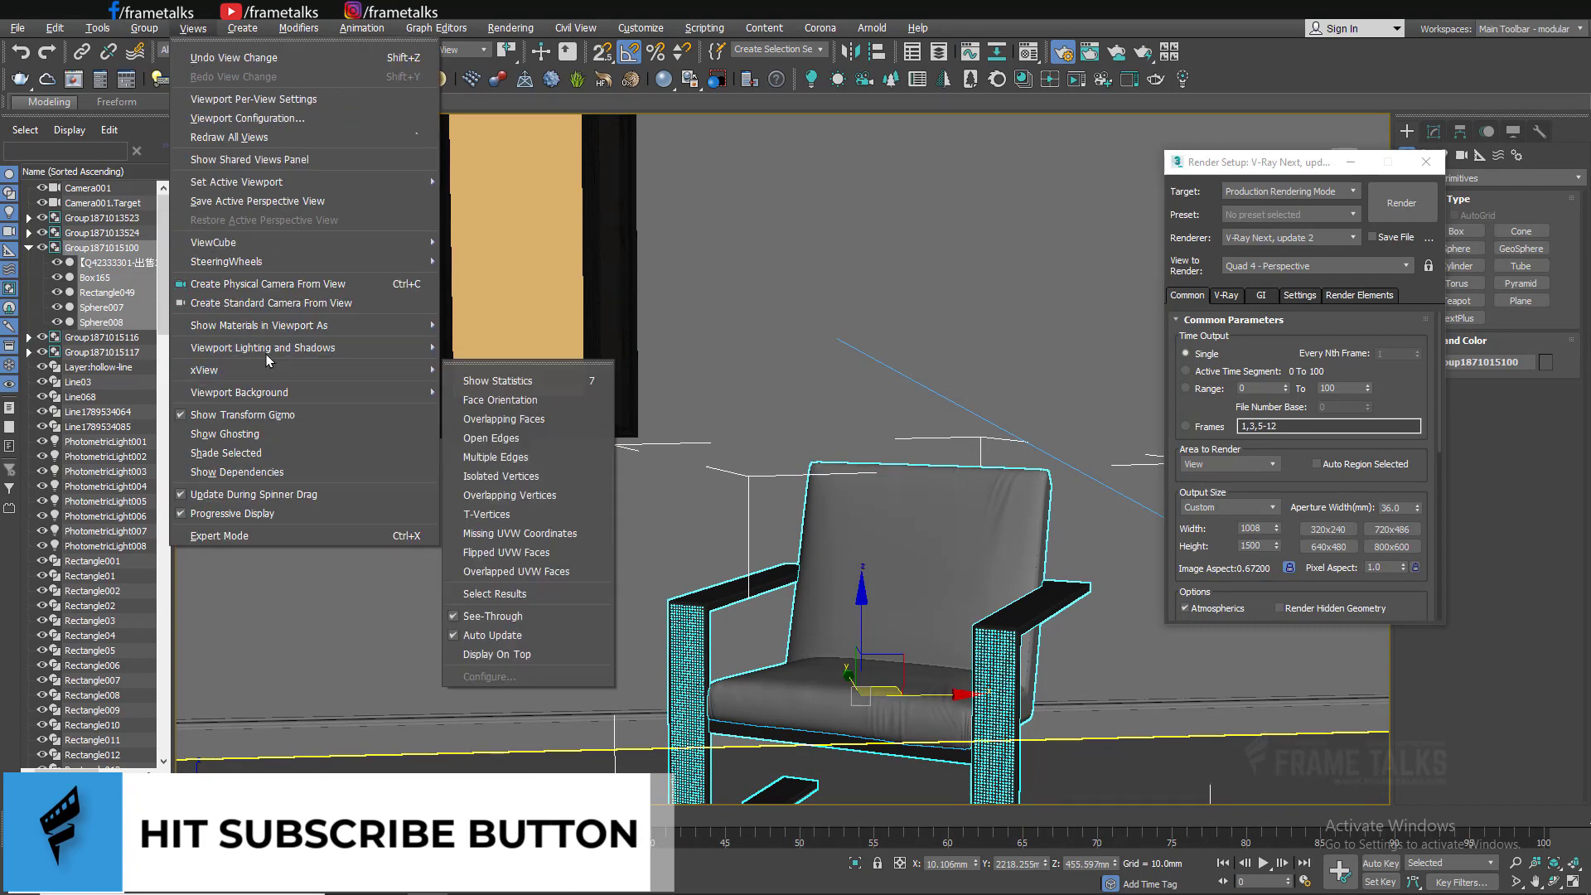
{"action": "mouse_move", "coordinate": [276, 327]}
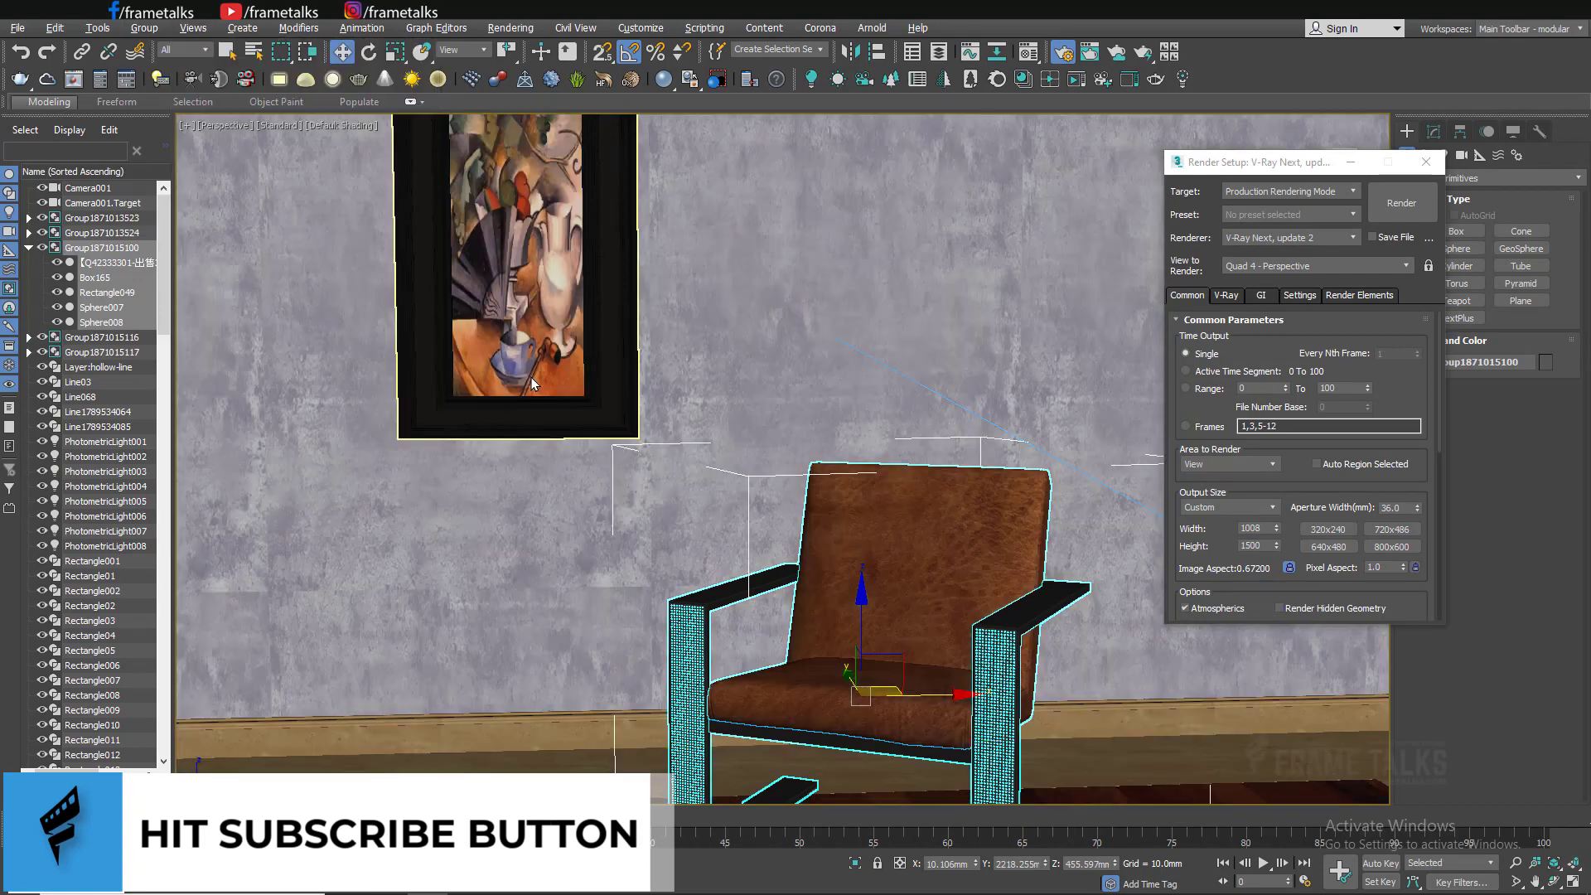
{"action": "left_click", "coordinate": [533, 378]}
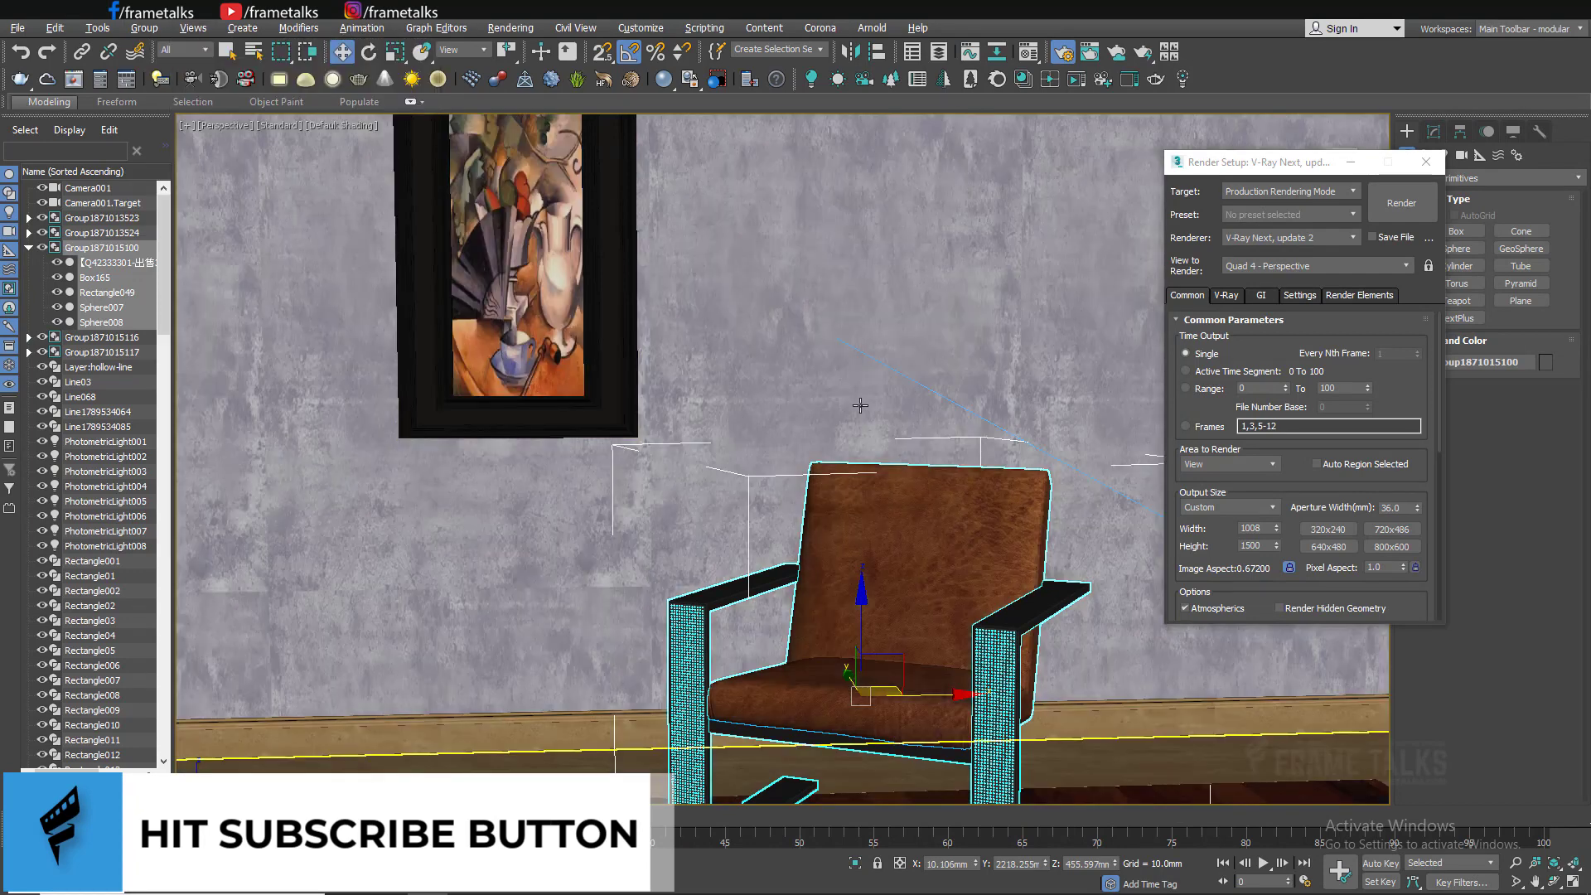
Open the Material Editor and sample the chair's leather material into an unused slot, replacing it with the painting's material.
{"action": "key", "text": "m"}
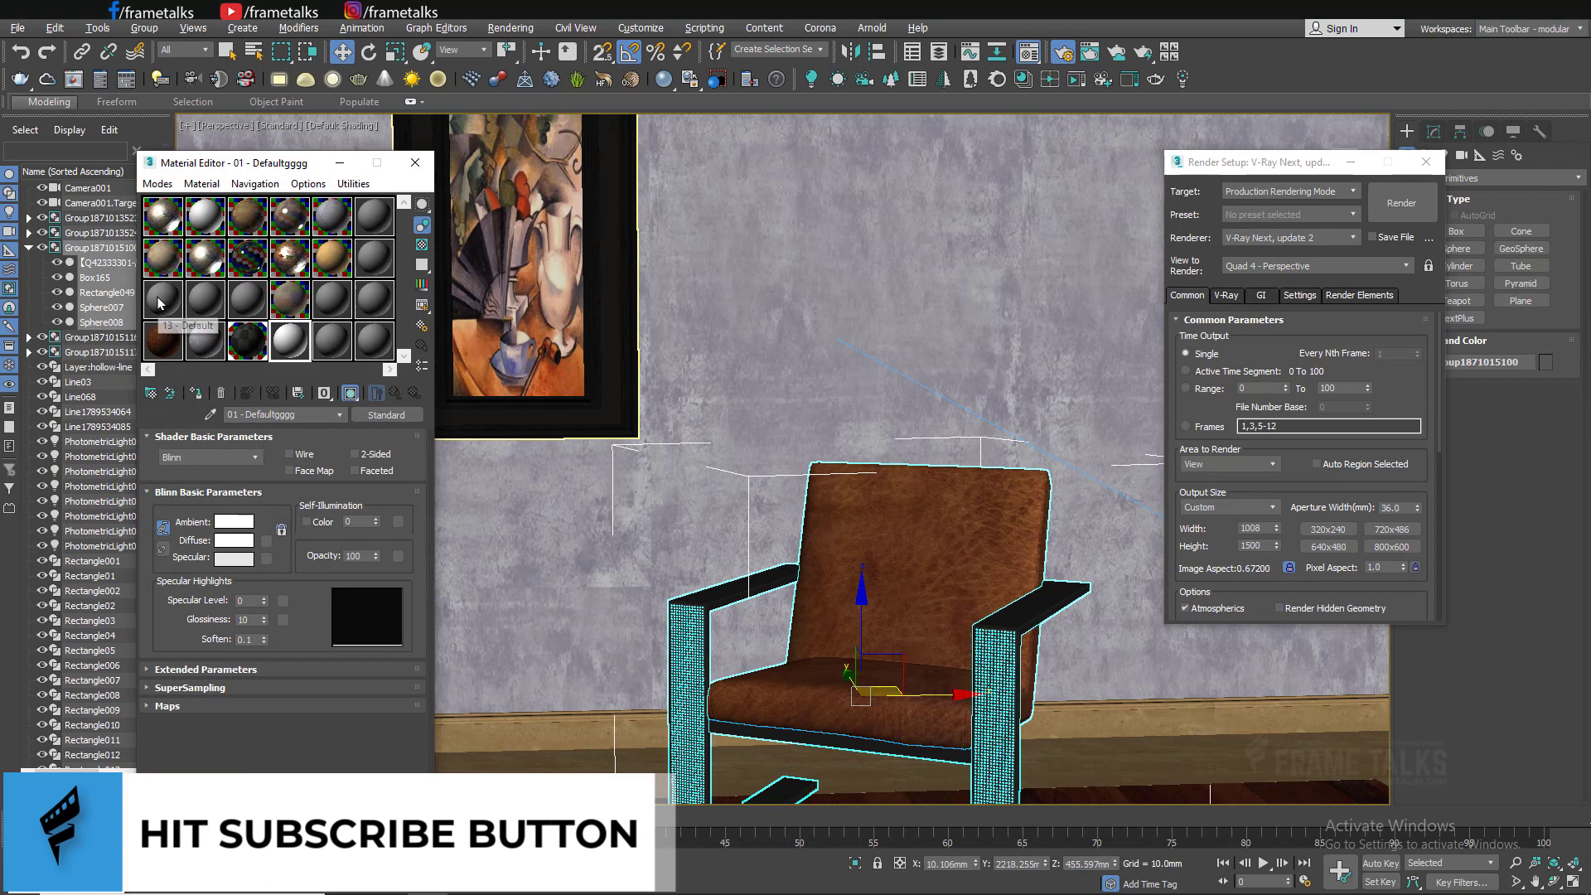
{"action": "left_click", "coordinate": [164, 299]}
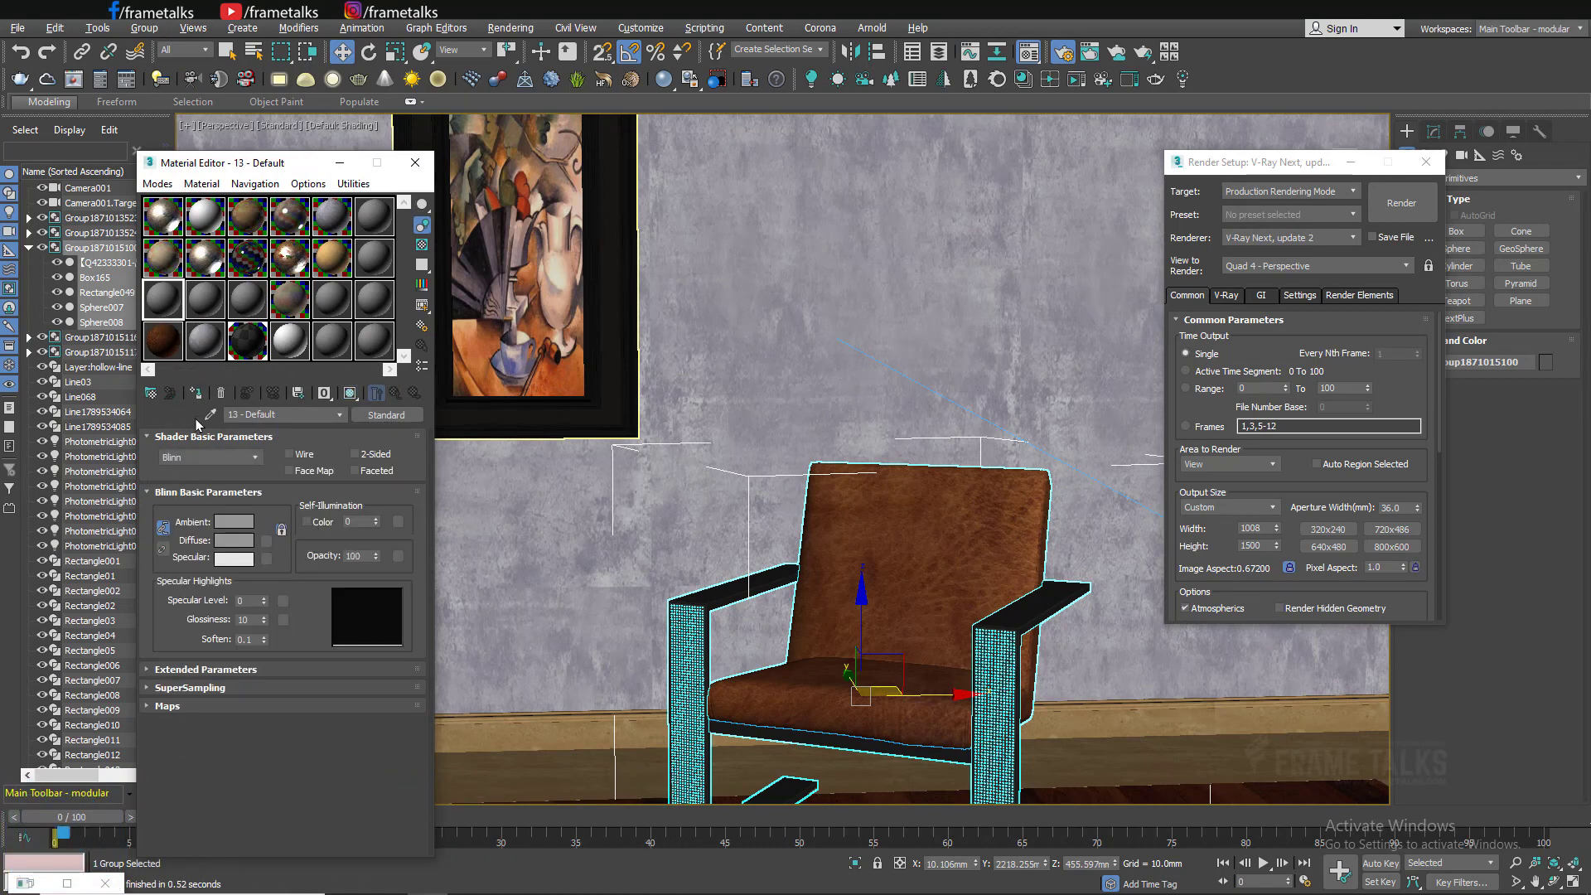
{"action": "left_click", "coordinate": [210, 415]}
{"action": "left_click", "coordinate": [953, 509]}
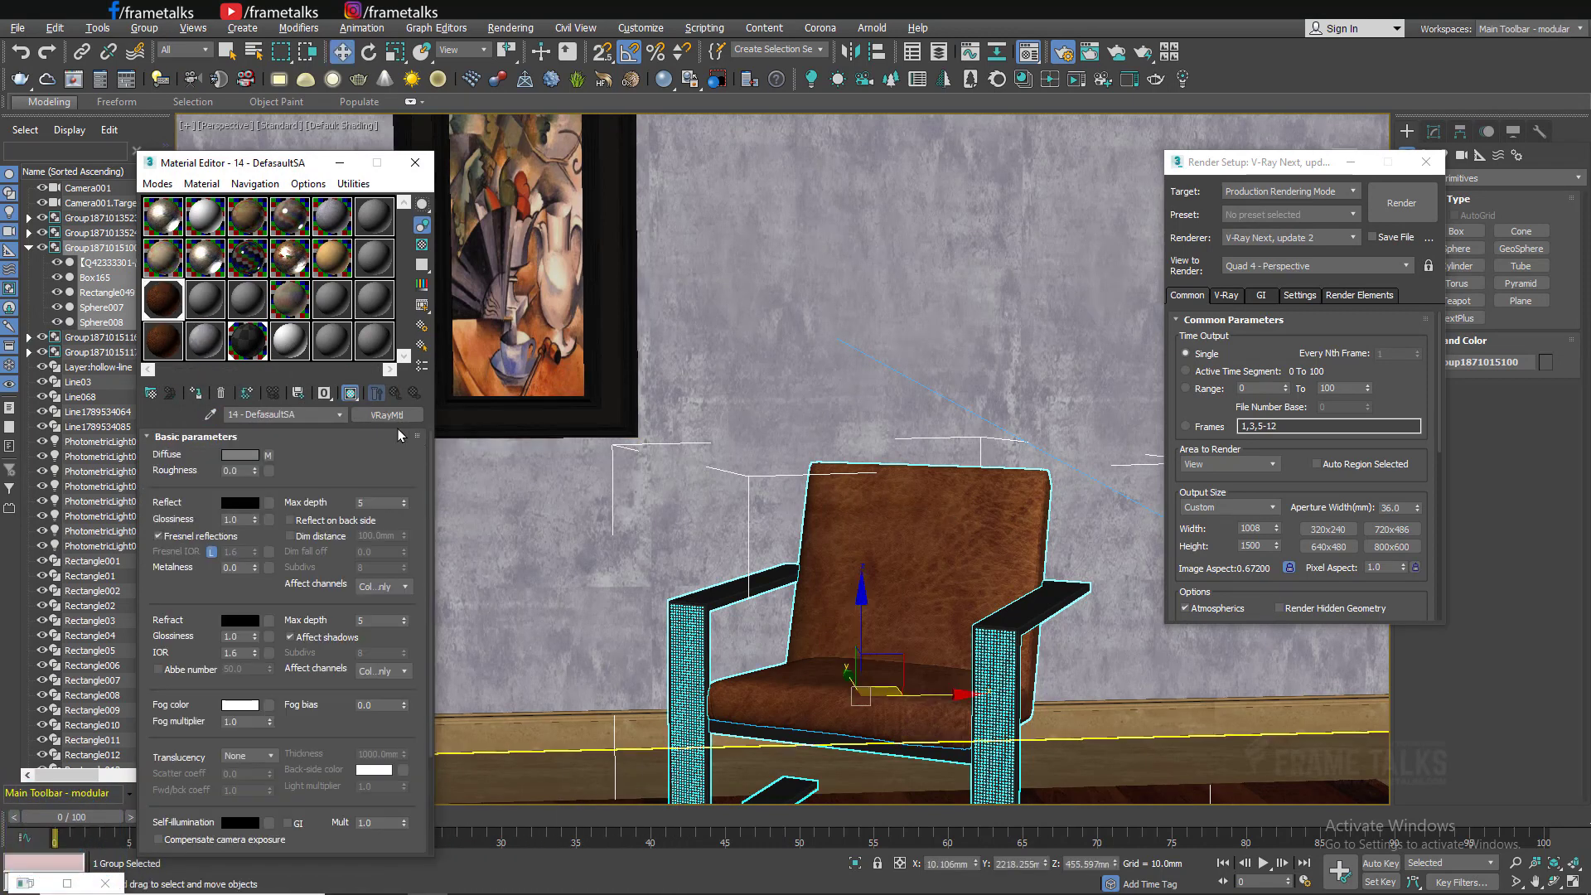
{"action": "left_click", "coordinate": [210, 415]}
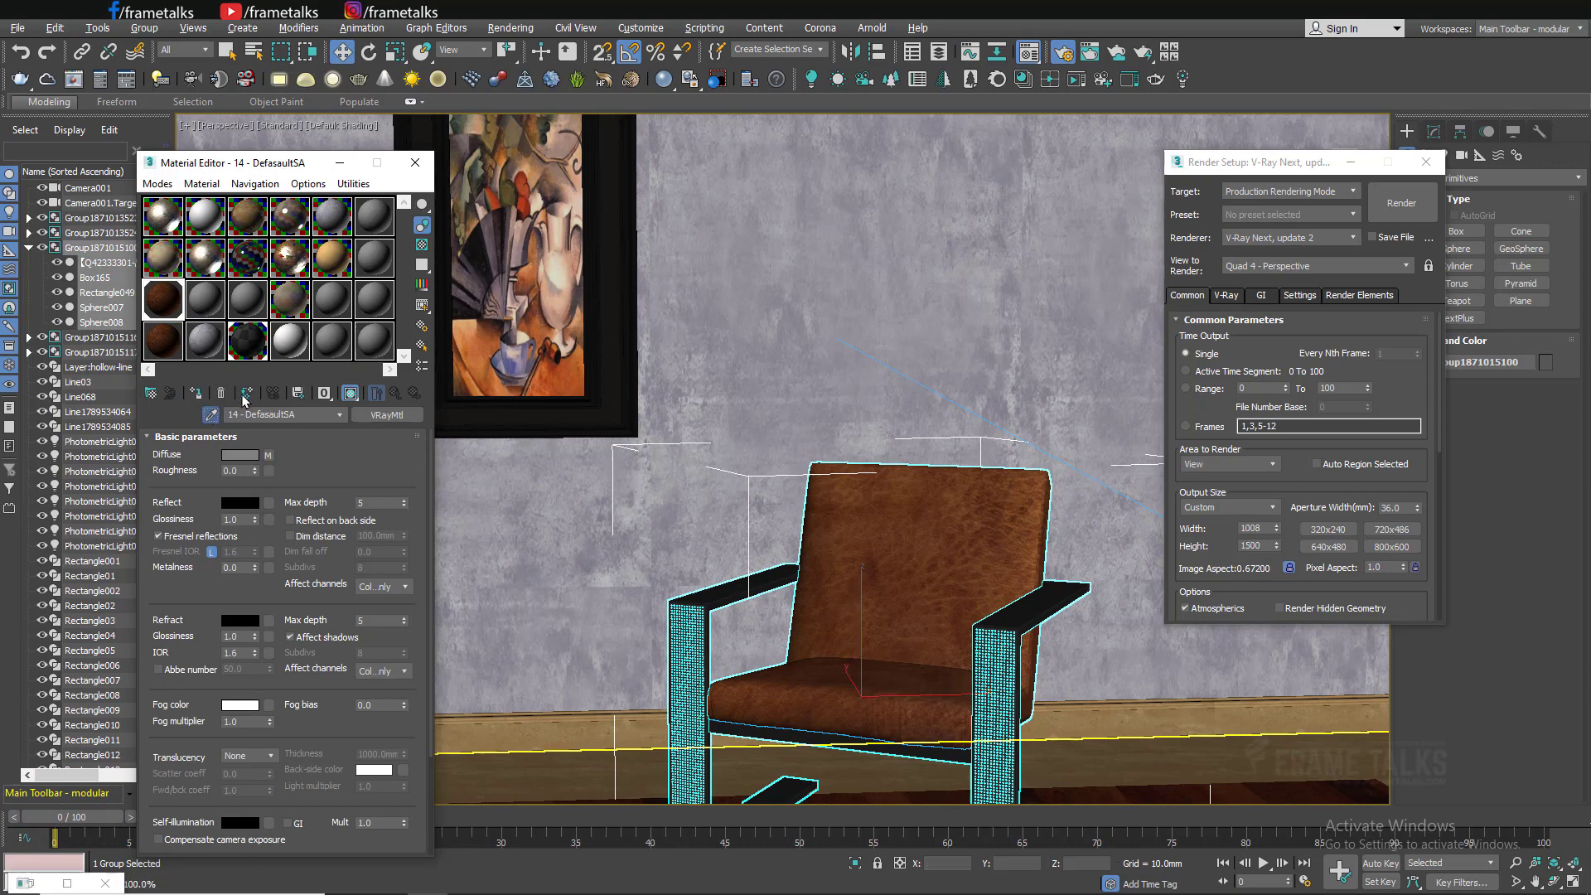
{"action": "left_click", "coordinate": [525, 243]}
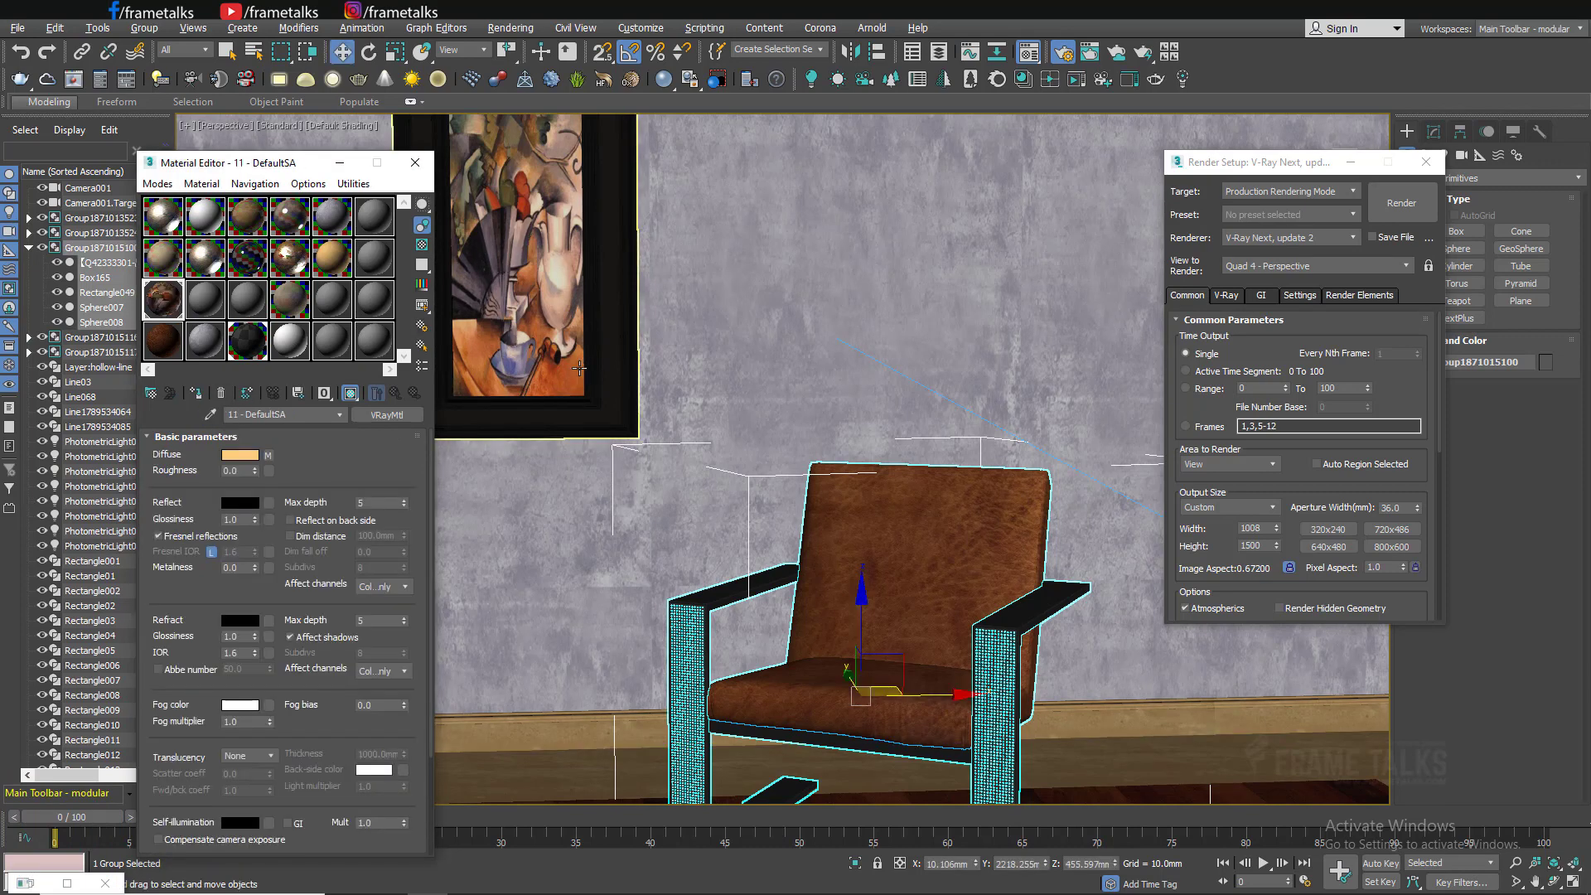
Switch to the Camera001 view and sample the ceiling's material into the next unused slot.
{"action": "key", "text": "alt+w"}
{"action": "right_click", "coordinate": [739, 282]}
{"action": "key", "text": "alt+w"}
{"action": "left_click", "coordinate": [203, 305]}
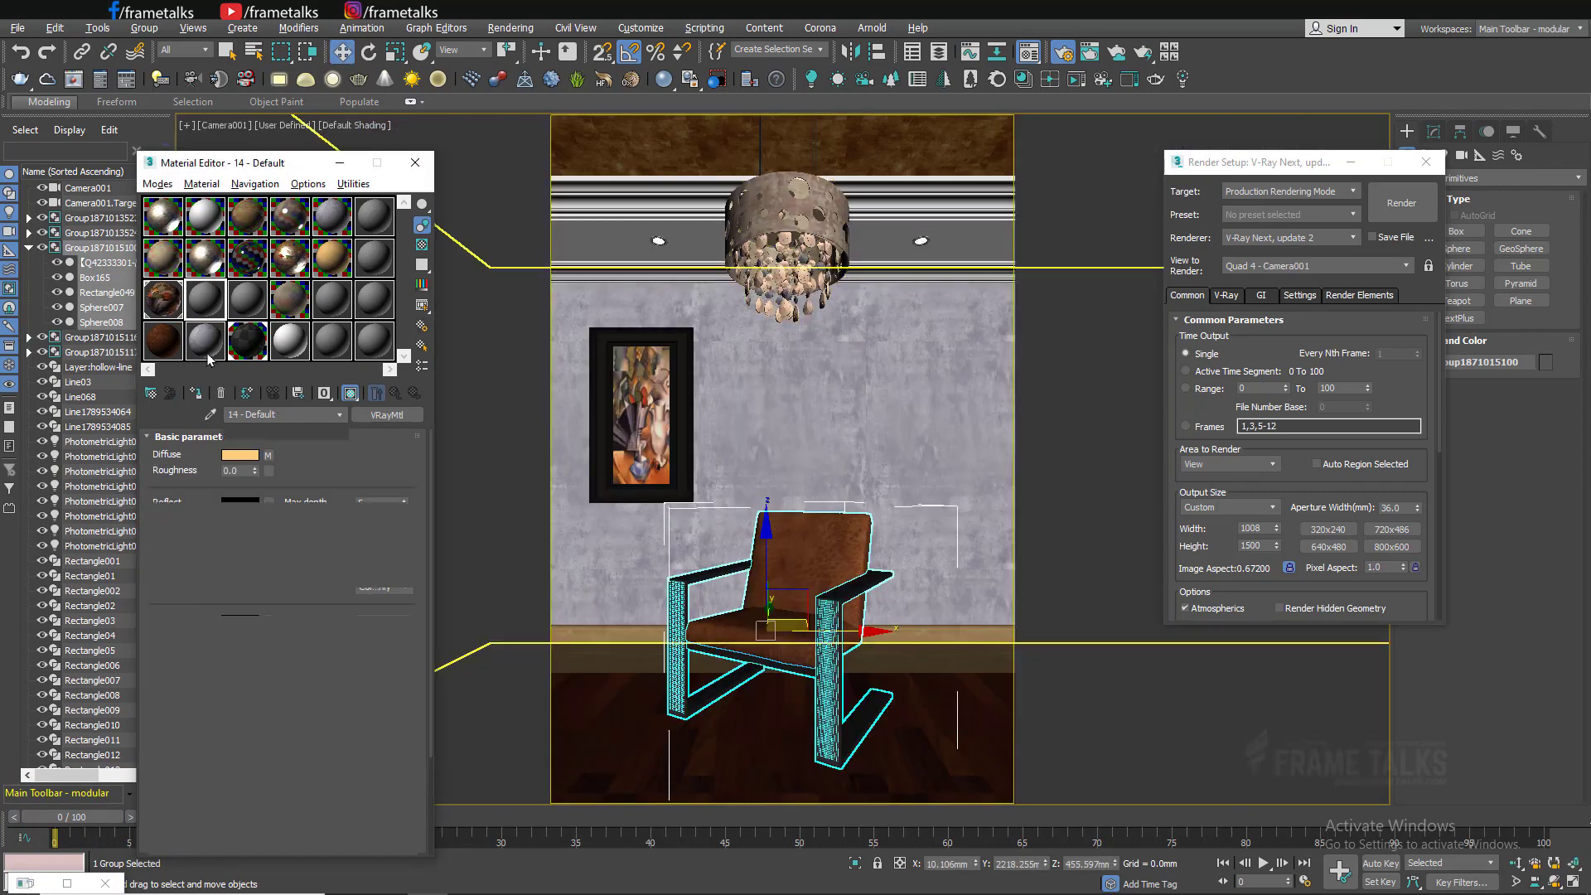
{"action": "left_click", "coordinate": [211, 415]}
{"action": "left_click", "coordinate": [753, 133]}
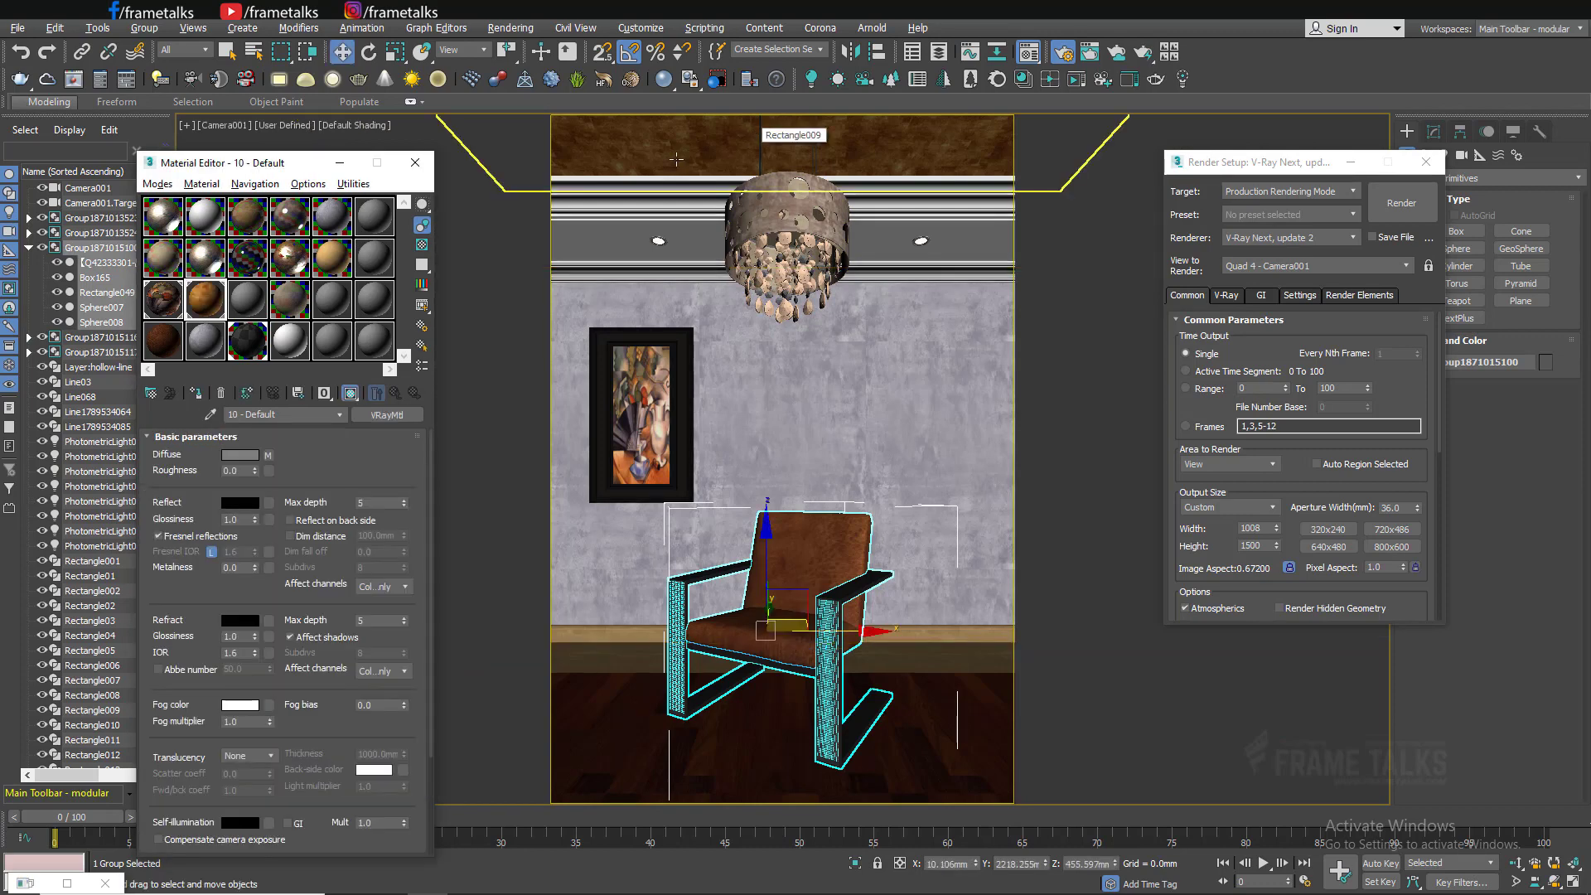
Replace the ceiling material in the active slot with the chandelier's material, followed by the painting's material.
{"action": "left_click", "coordinate": [211, 414]}
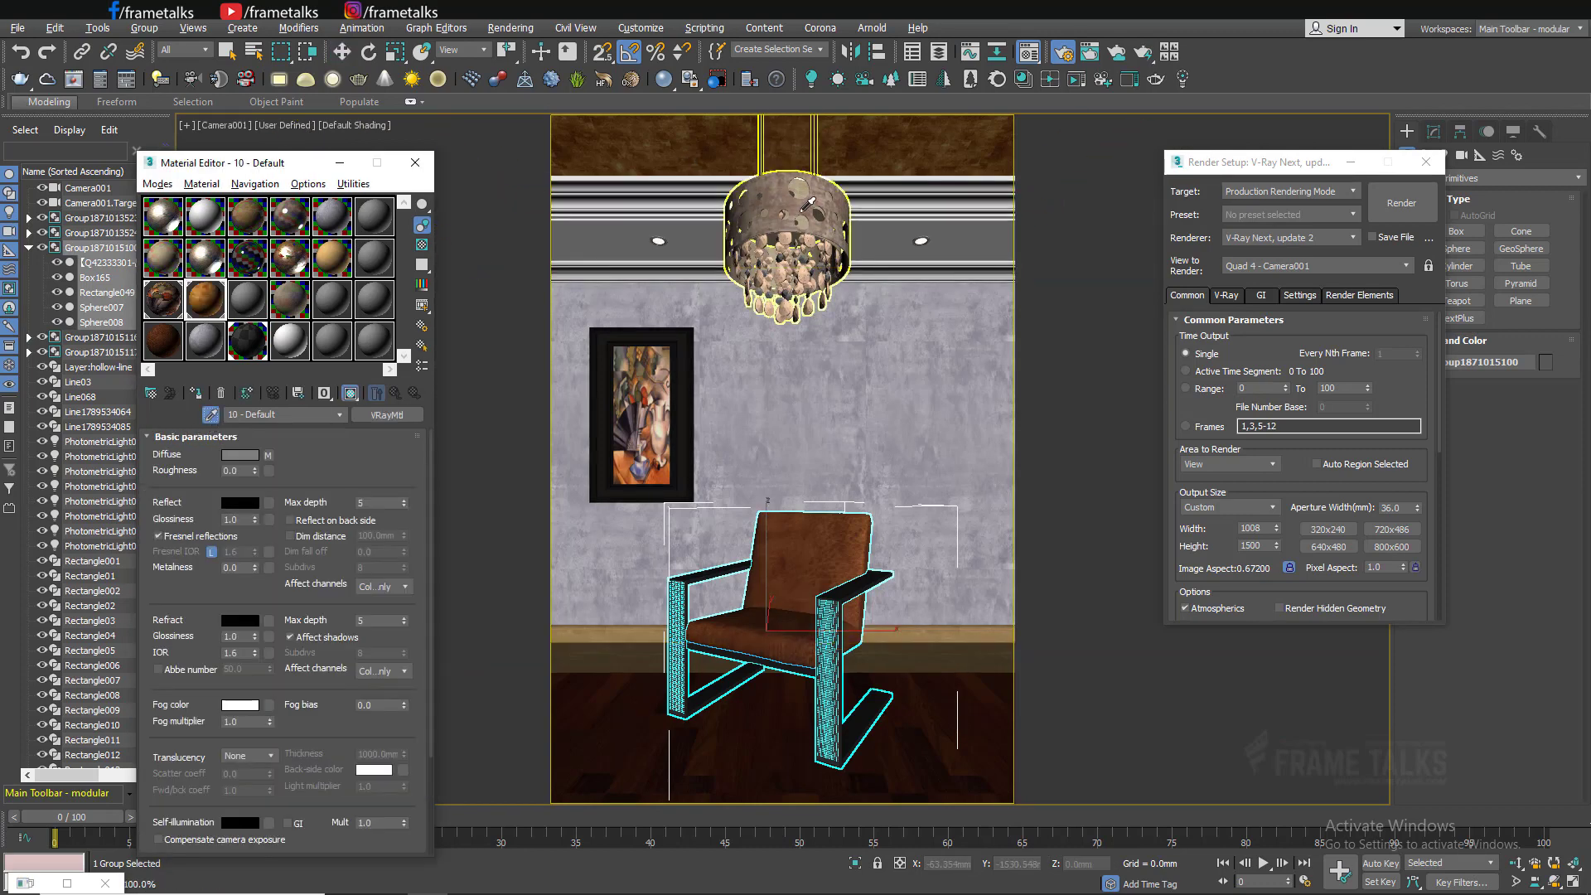
{"action": "left_click", "coordinate": [837, 194]}
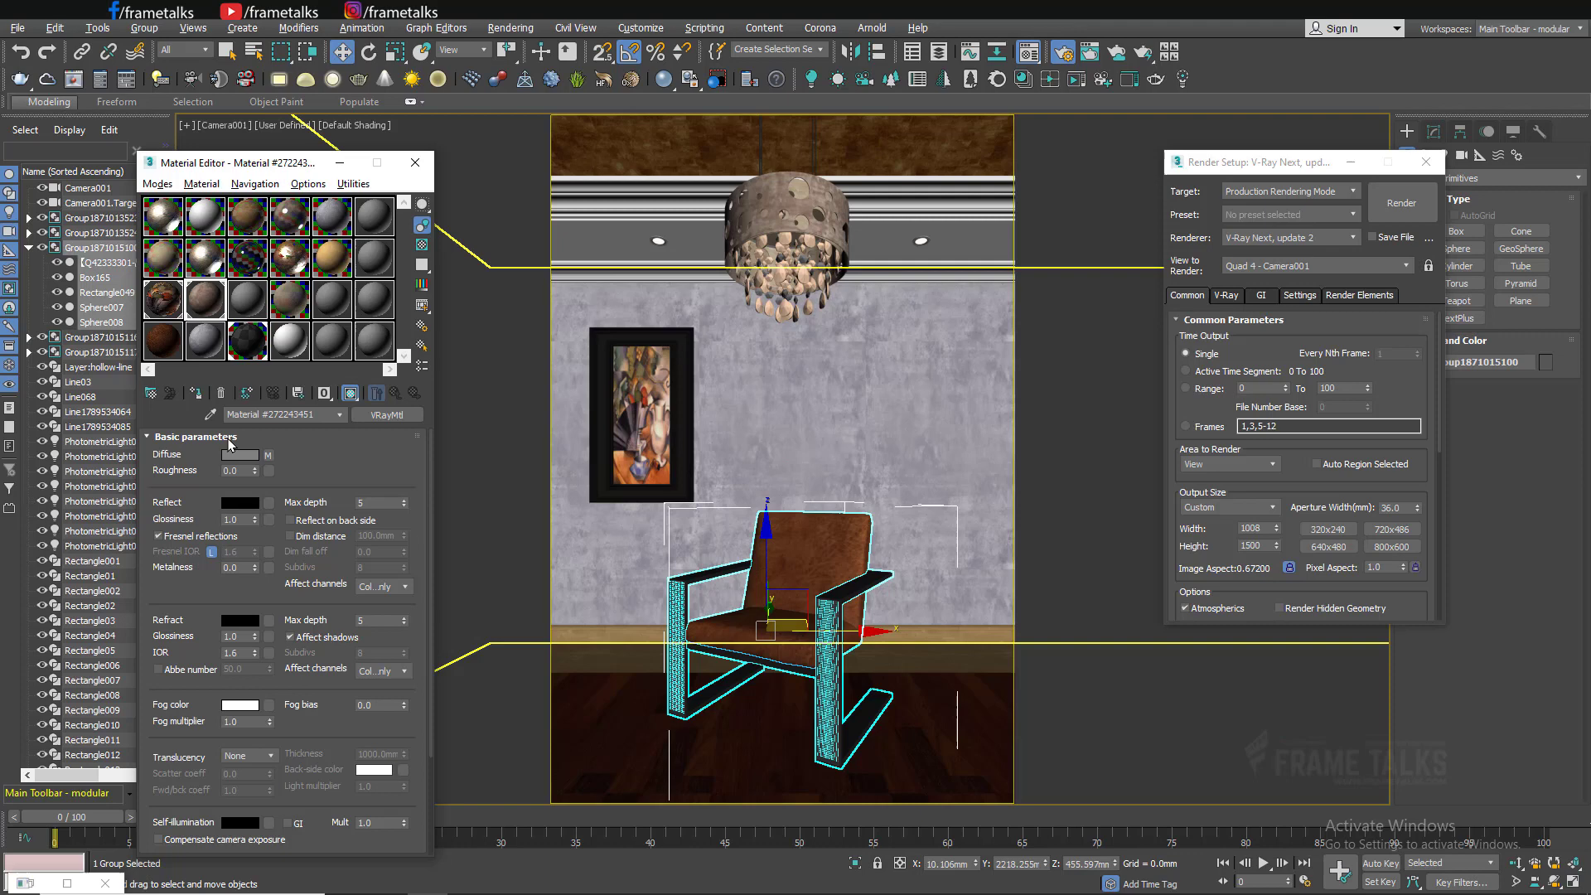
{"action": "left_click", "coordinate": [208, 414]}
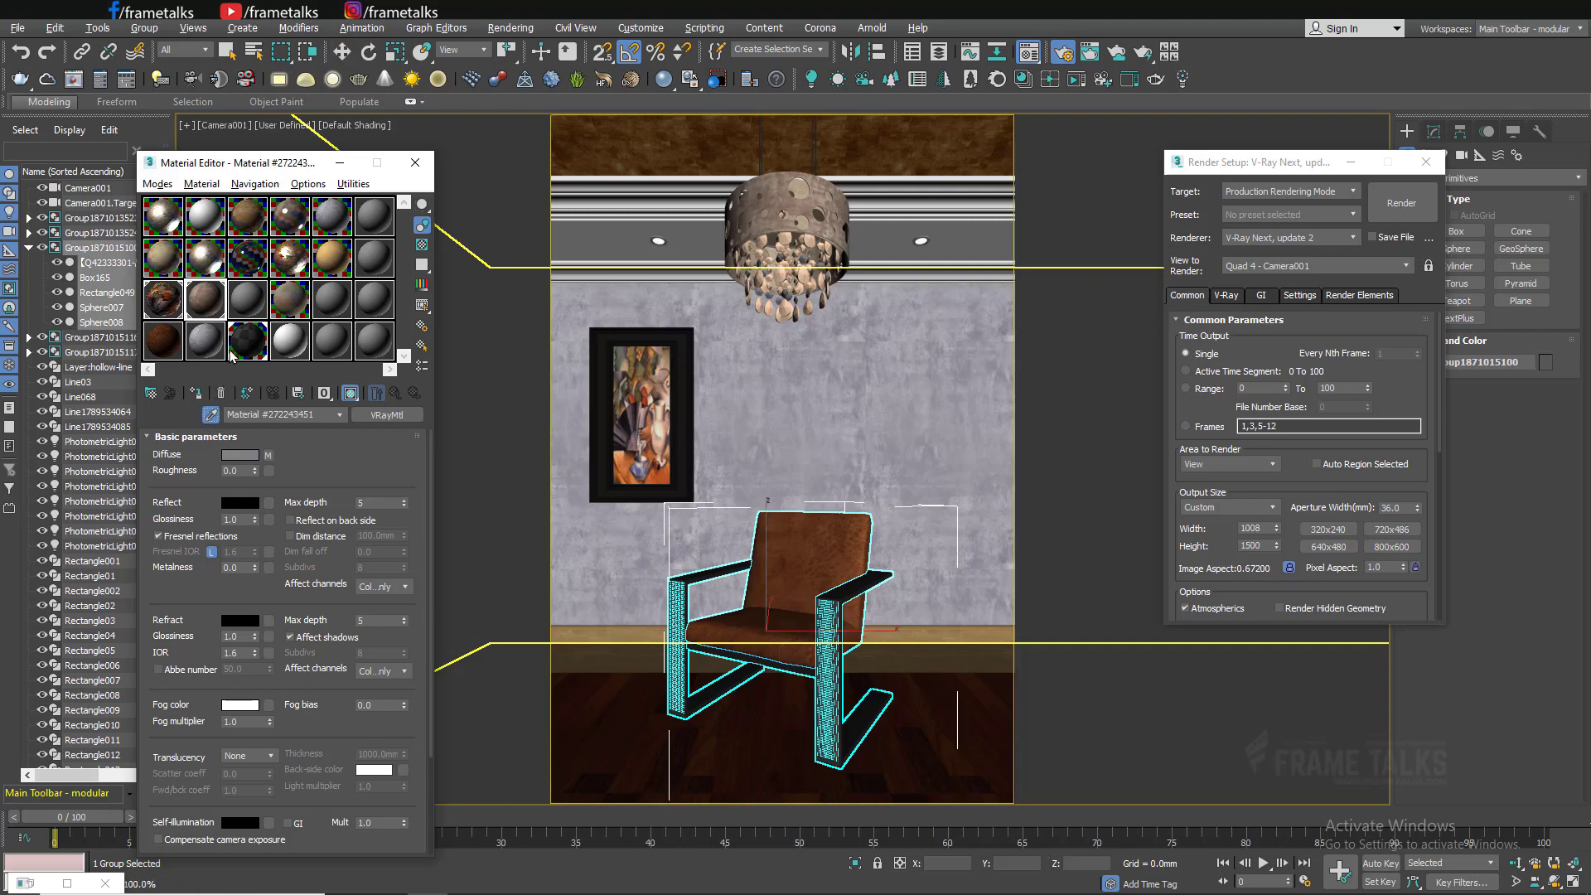
{"action": "left_click", "coordinate": [643, 378]}
Sample the floor's material into the next unused slot and the wall's material into the slot beside it.
{"action": "left_click", "coordinate": [260, 301]}
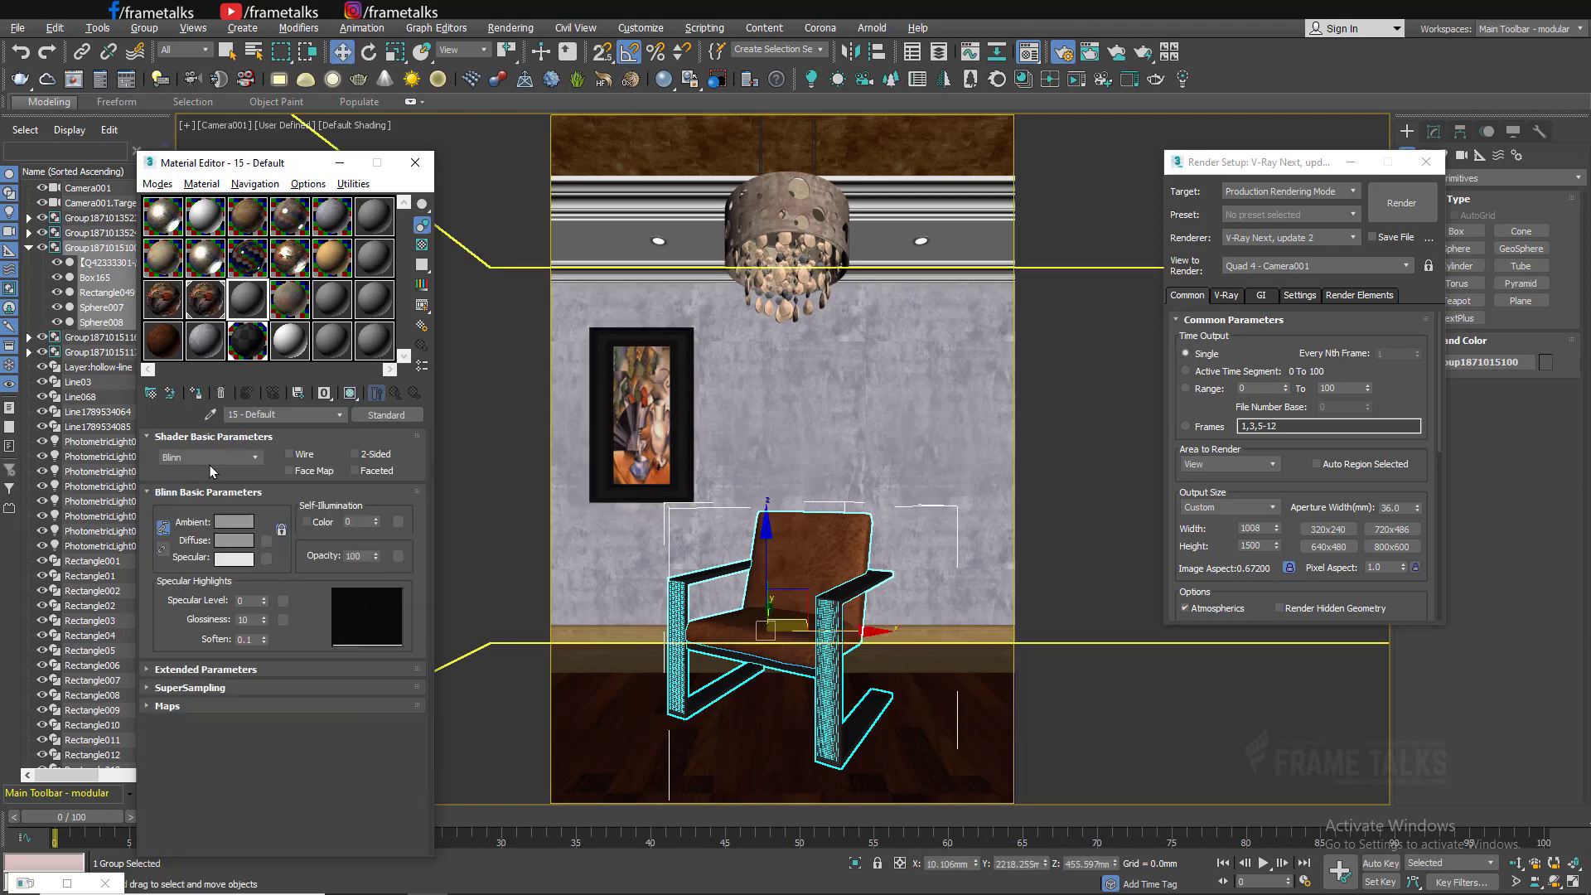
{"action": "left_click", "coordinate": [209, 416]}
{"action": "left_click", "coordinate": [632, 699]}
{"action": "left_click", "coordinate": [279, 301]}
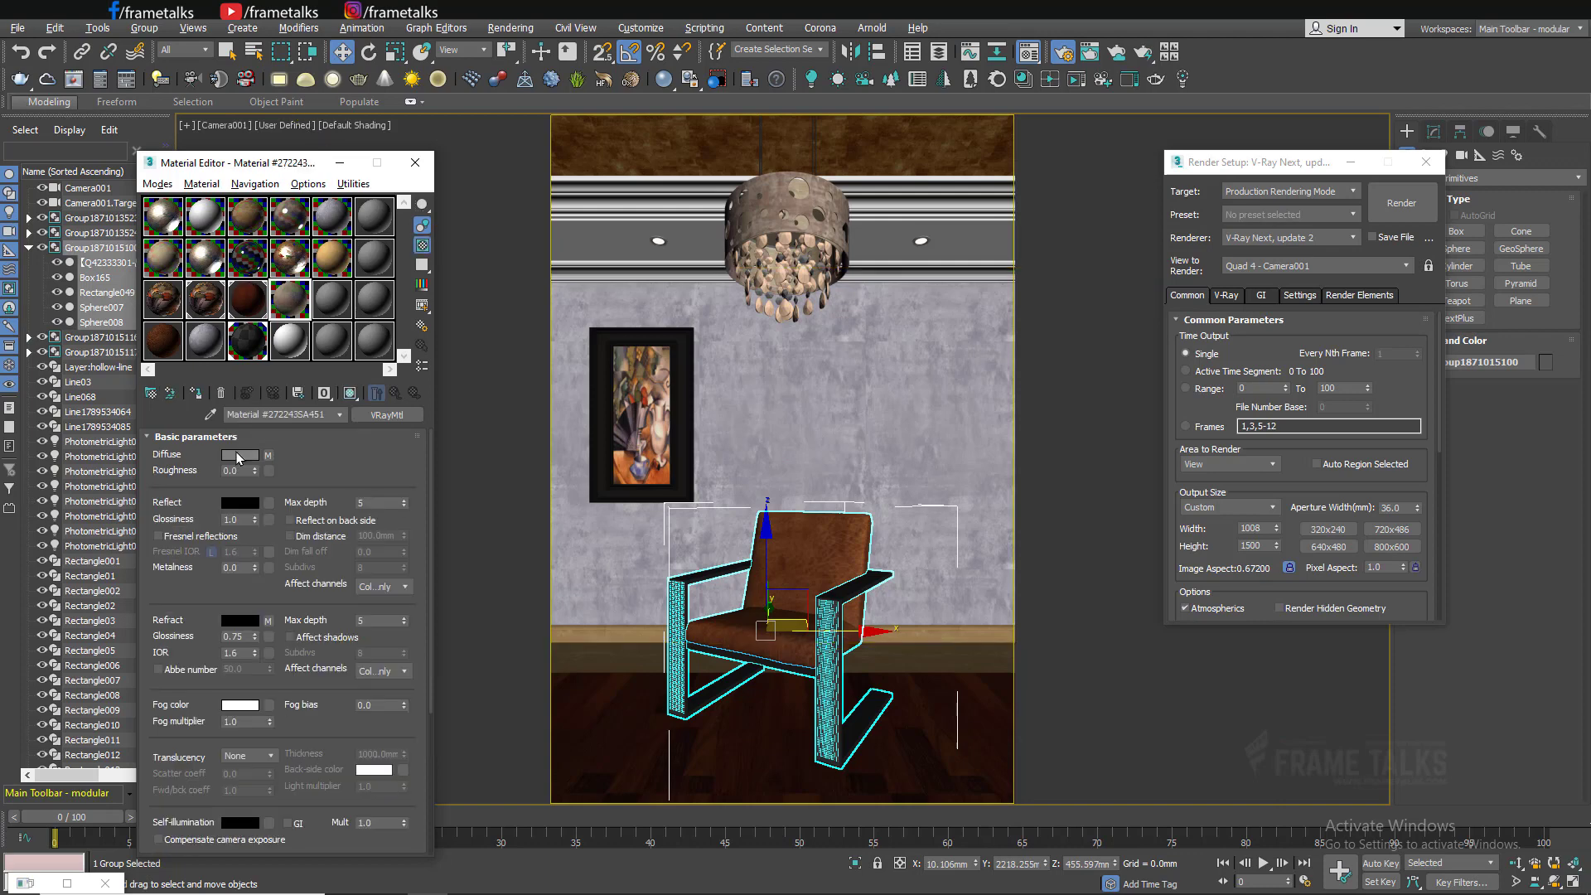
{"action": "left_click", "coordinate": [212, 415]}
{"action": "left_click", "coordinate": [627, 307]}
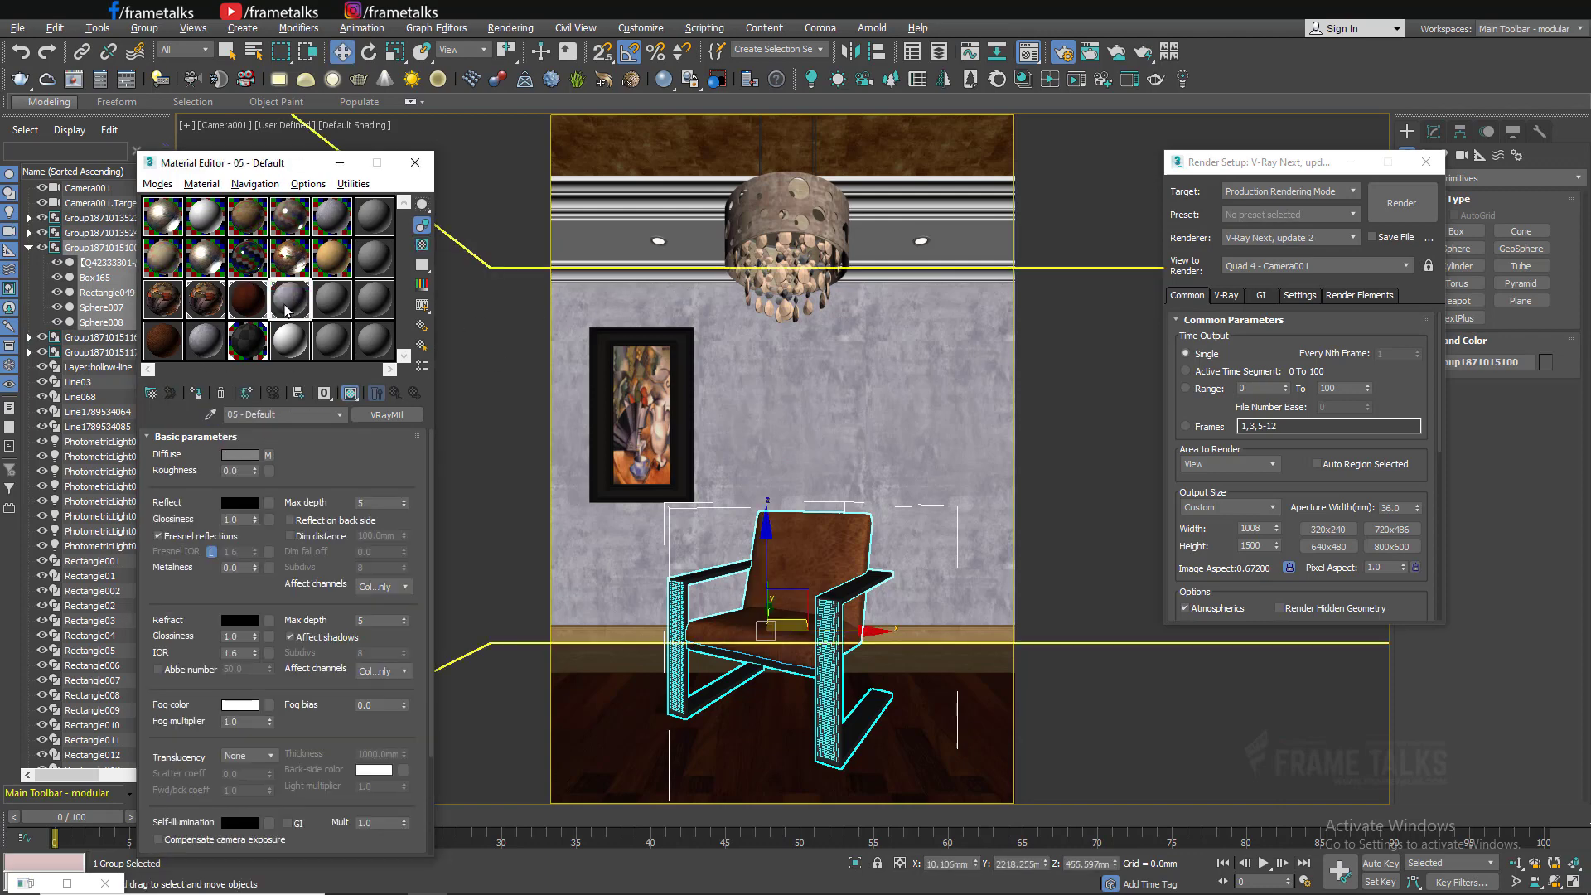
Select the chandelier, return to the Camera001 view and render it with V-Ray.
{"action": "left_click", "coordinate": [809, 551]}
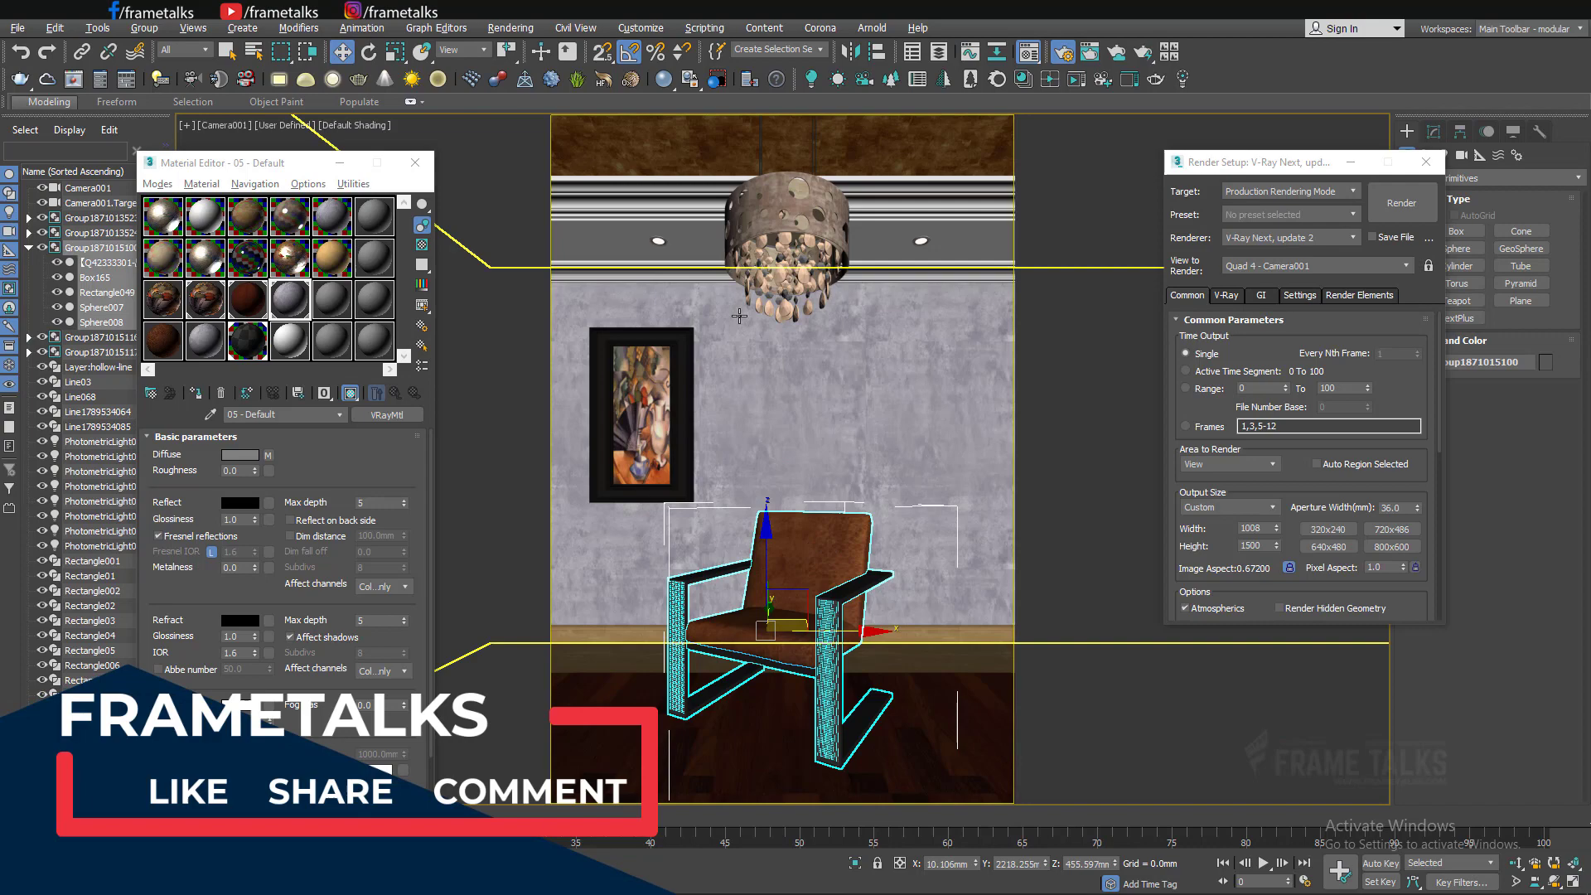
{"action": "left_click", "coordinate": [787, 240]}
{"action": "key", "text": "p"}
{"action": "key", "text": "alt+w"}
{"action": "key", "text": "alt+w"}
{"action": "key", "text": "c"}
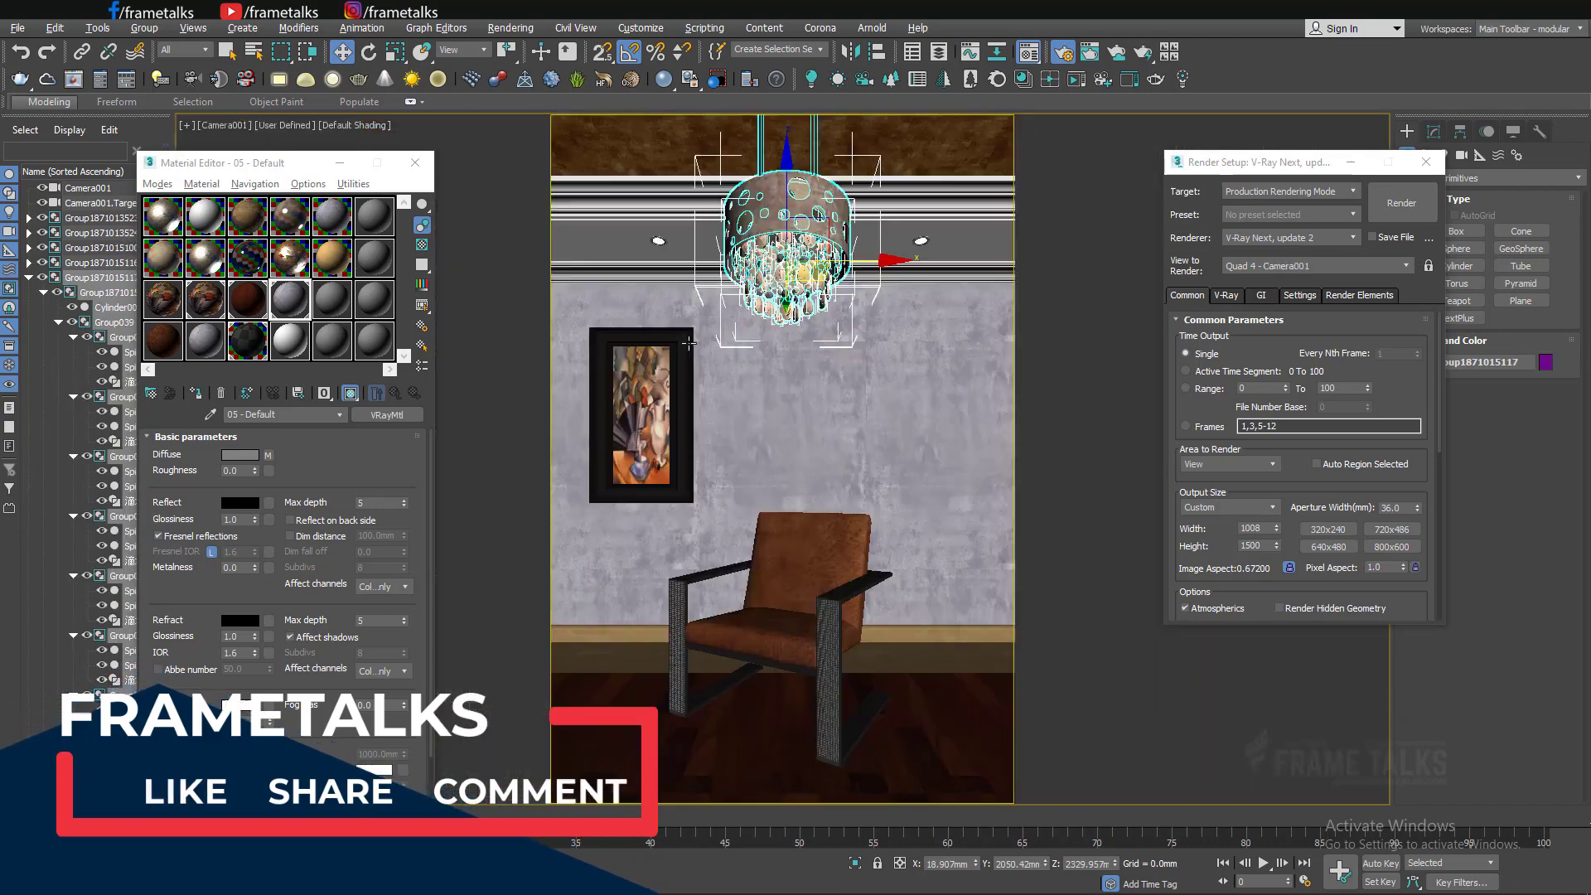
{"action": "left_click", "coordinate": [1402, 204]}
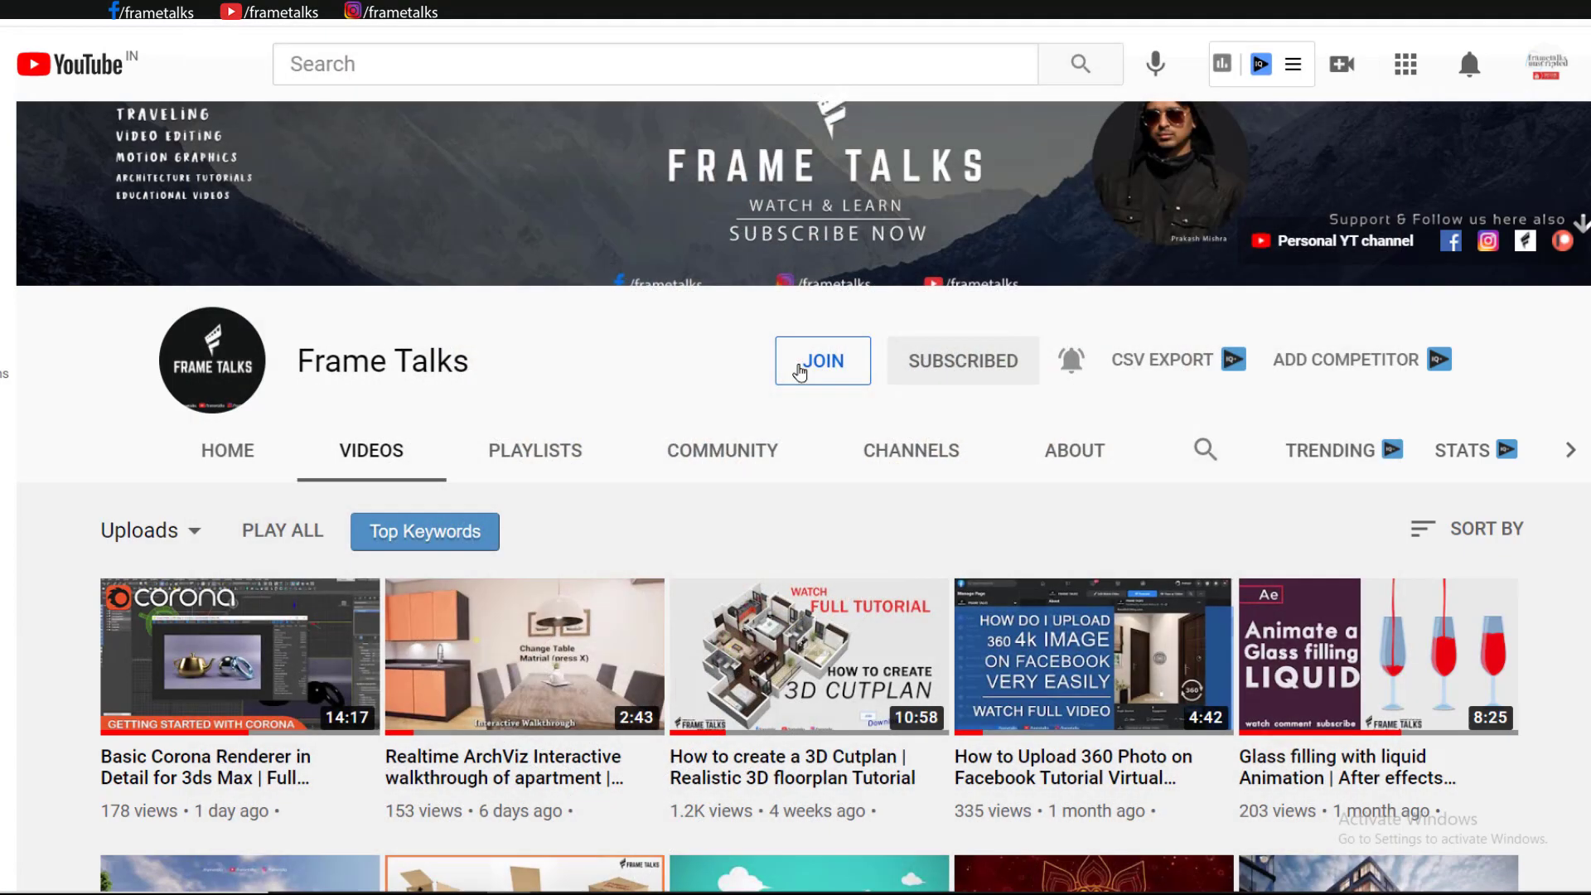
On the Frame Talks YouTube channel, open the membership offer, view the "Excess of my files" level and close the offer.
{"action": "mouse_move", "coordinate": [846, 657]}
{"action": "left_click", "coordinate": [819, 380]}
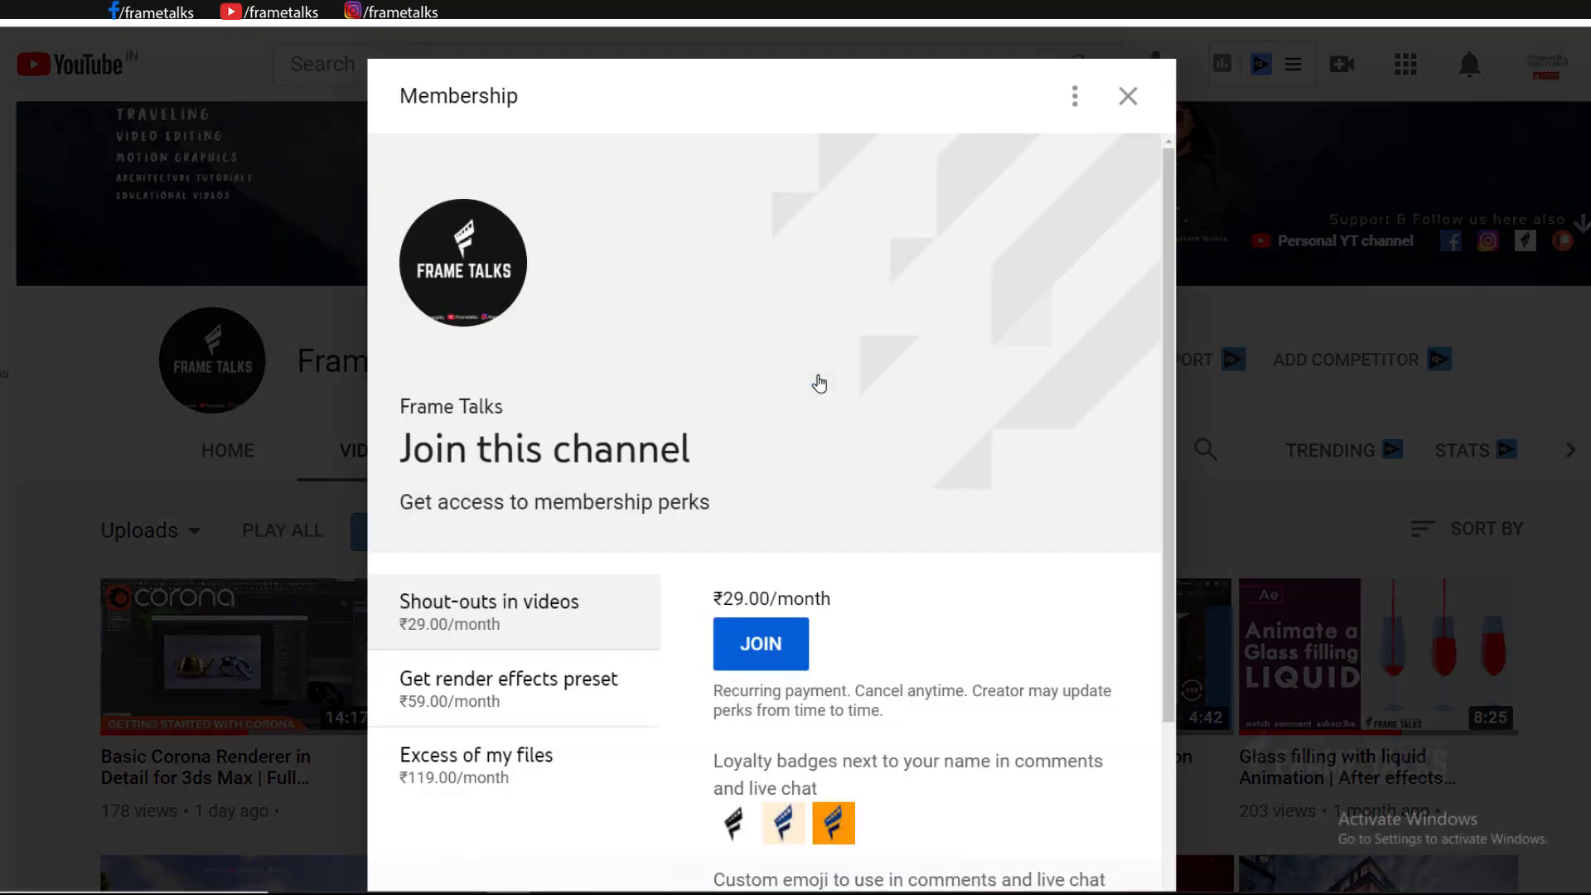
{"action": "left_click", "coordinate": [458, 541]}
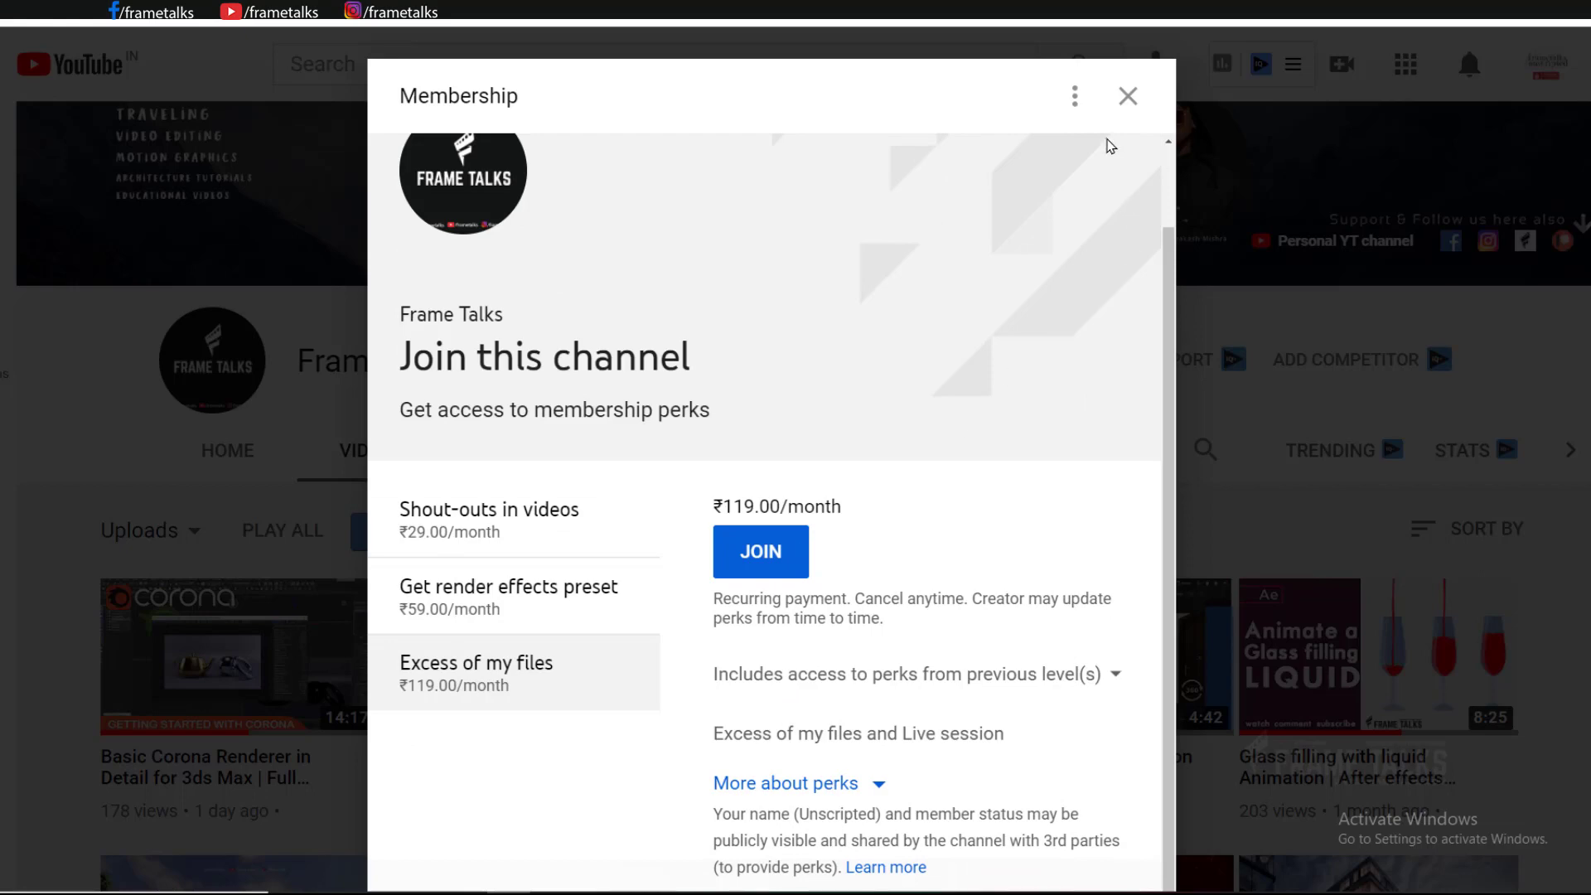
{"action": "left_click", "coordinate": [1127, 96]}
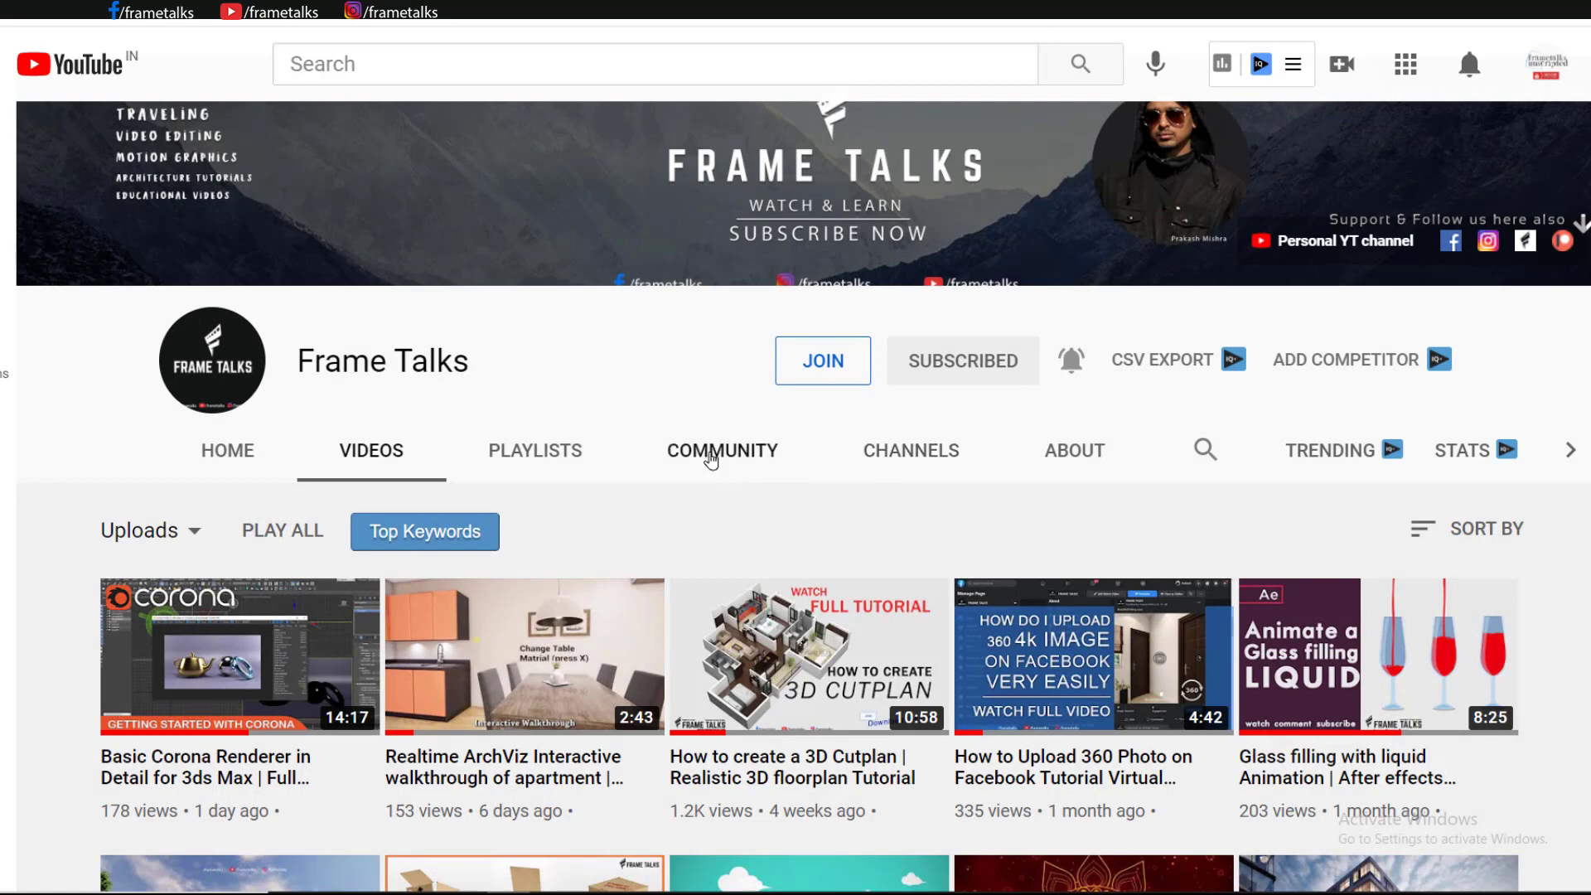